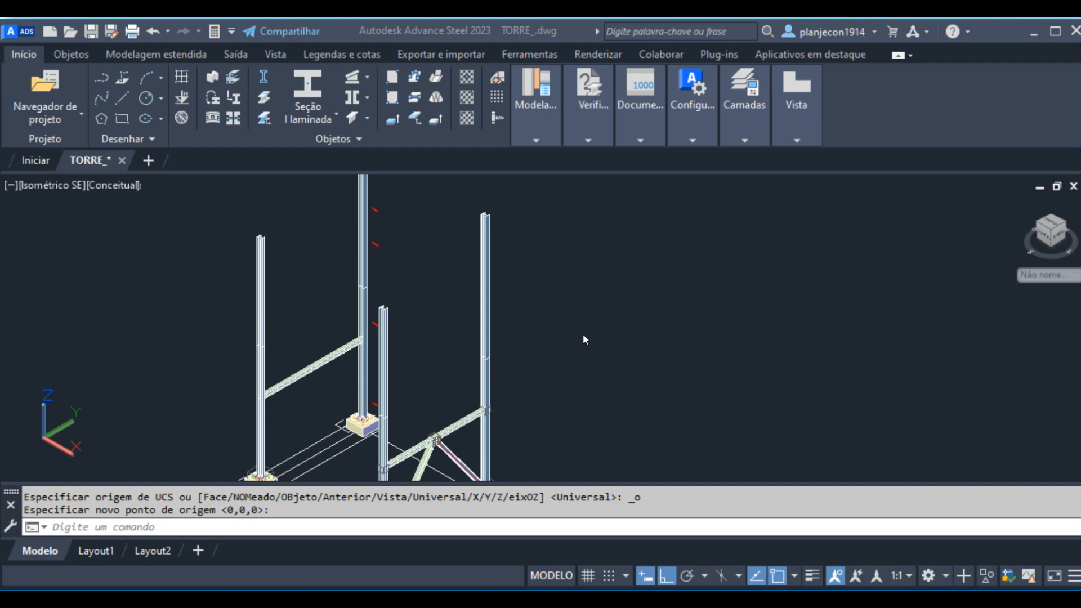
# - Display the Advance Steel tool palette with its UCS tools and shift it toward the drawing area
pyautogui.click(595, 347)
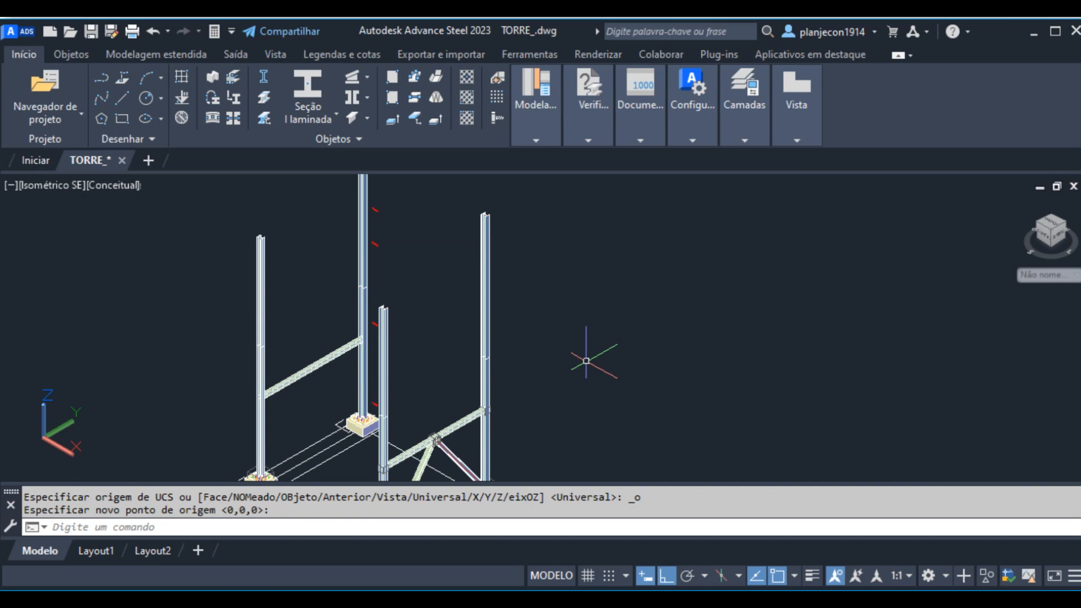
pyautogui.scroll(3, 390, 337)
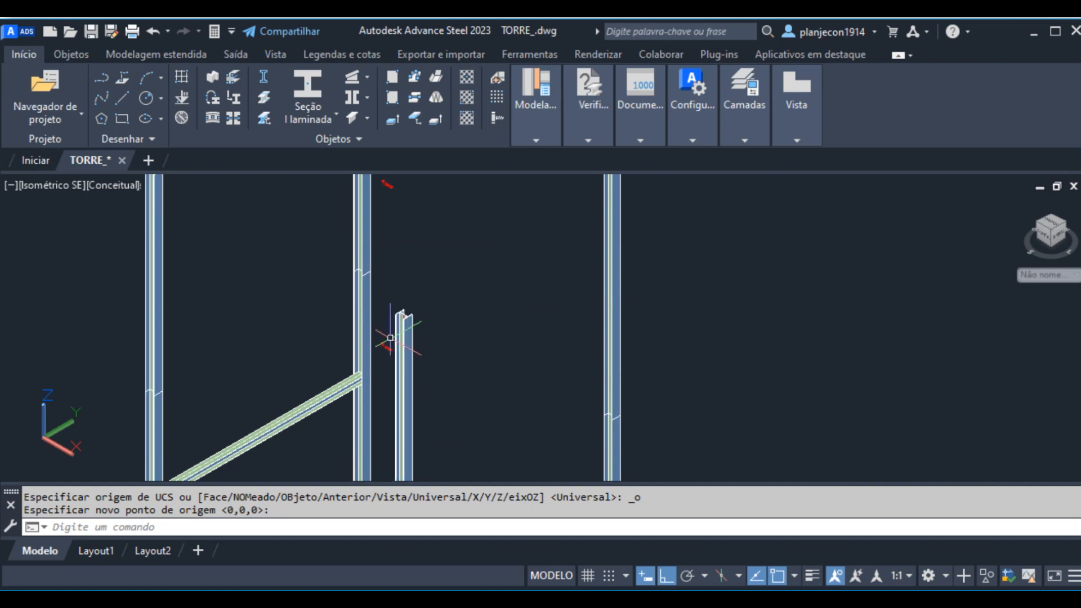
pyautogui.scroll(2, 390, 338)
pyautogui.scroll(-2, 473, 285)
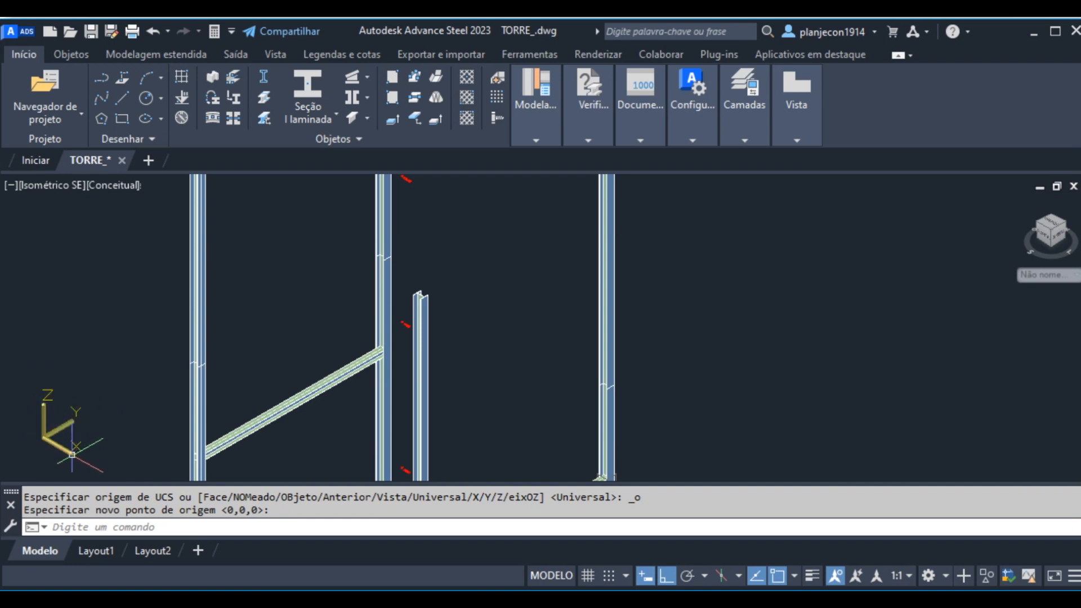
pyautogui.scroll(5, 473, 374)
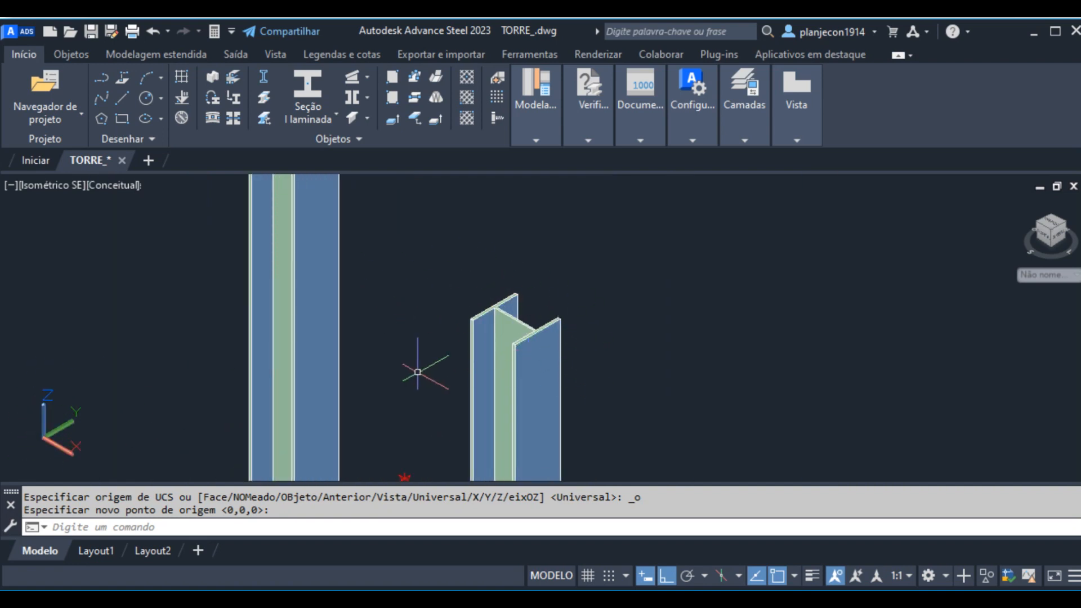
pyautogui.click(543, 139)
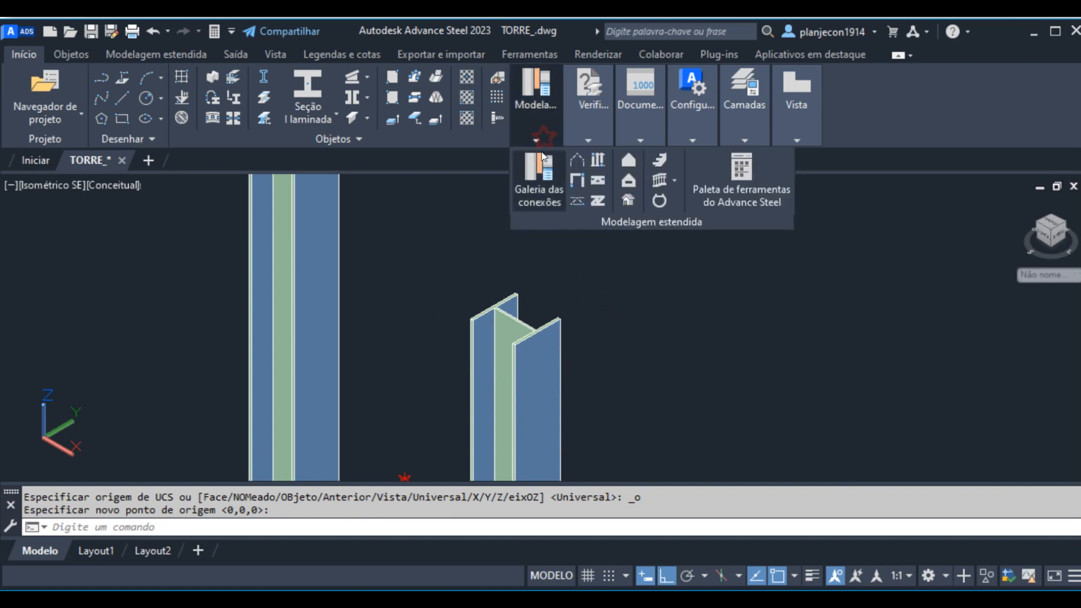
pyautogui.click(729, 190)
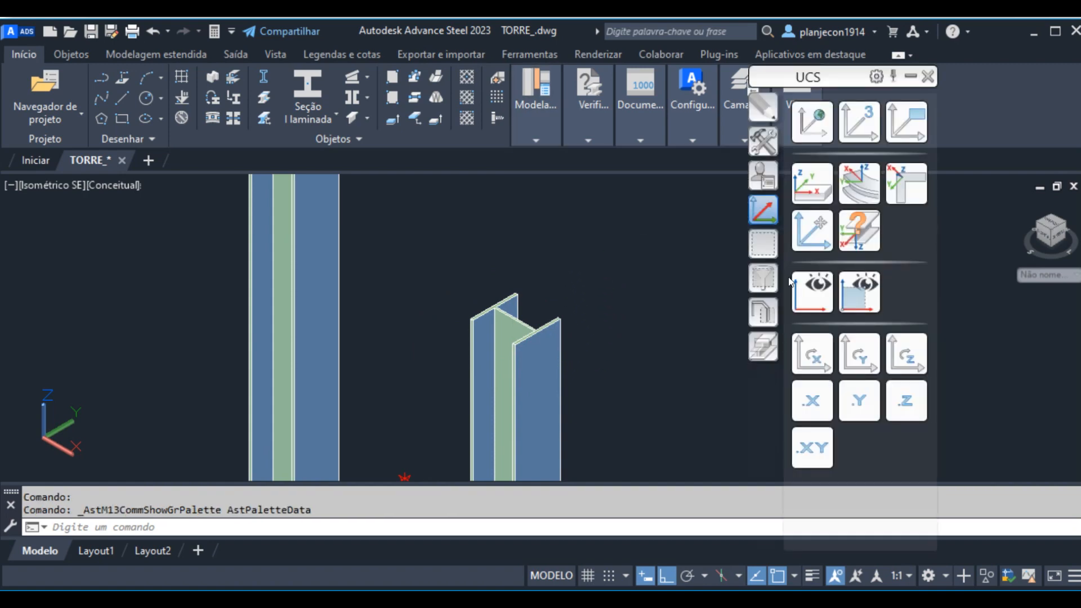
pyautogui.moveTo(844, 78); pyautogui.dragTo(841, 117)
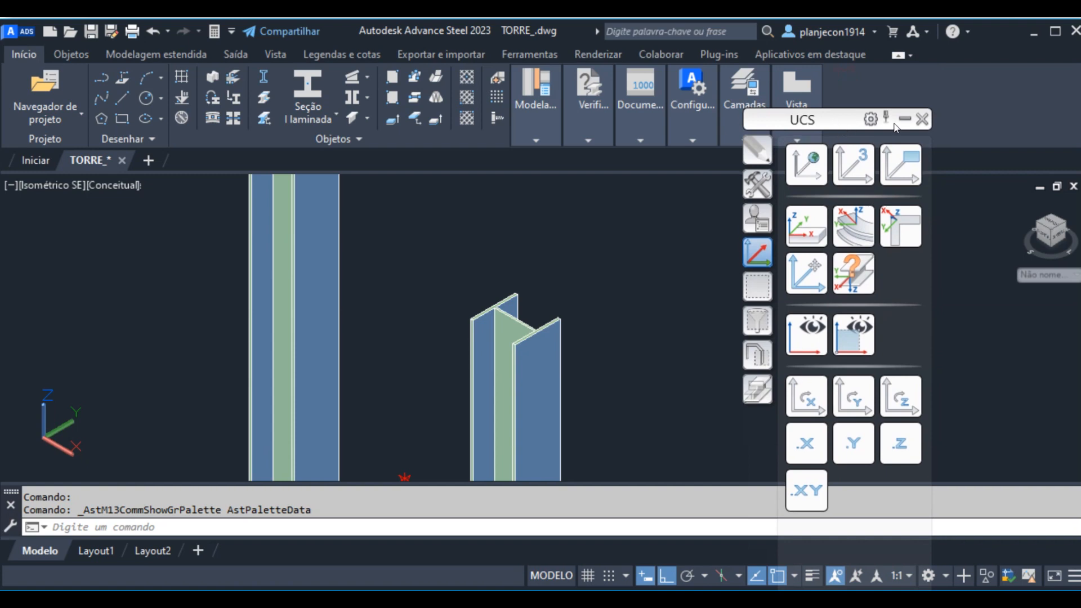
pyautogui.click(897, 123)
pyautogui.click(898, 121)
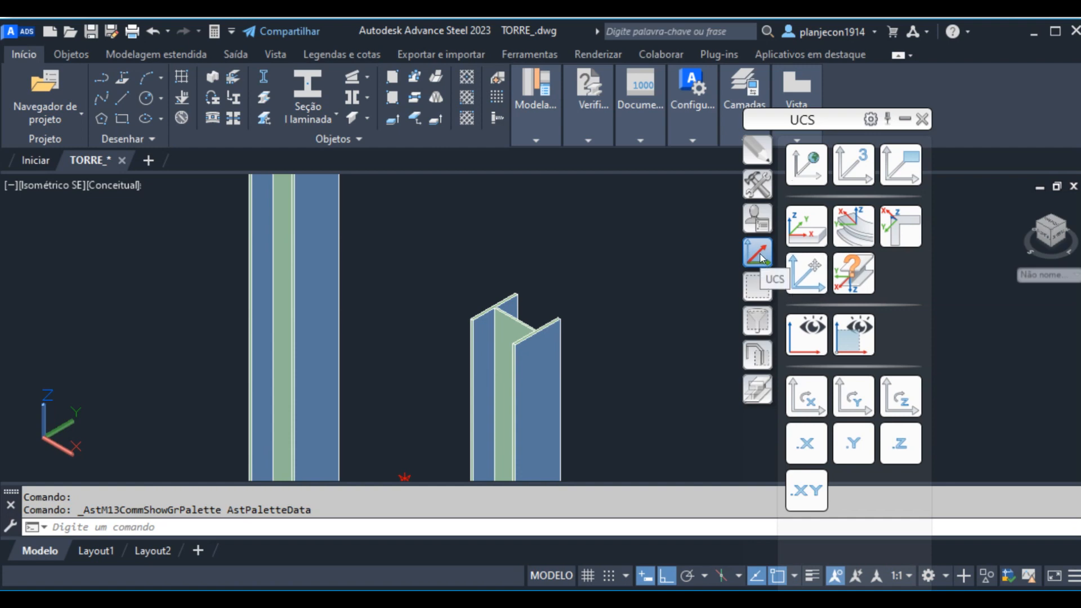
# - Move the UCS origin to the outer flange corner at the top of the shorter front column
pyautogui.click(806, 273)
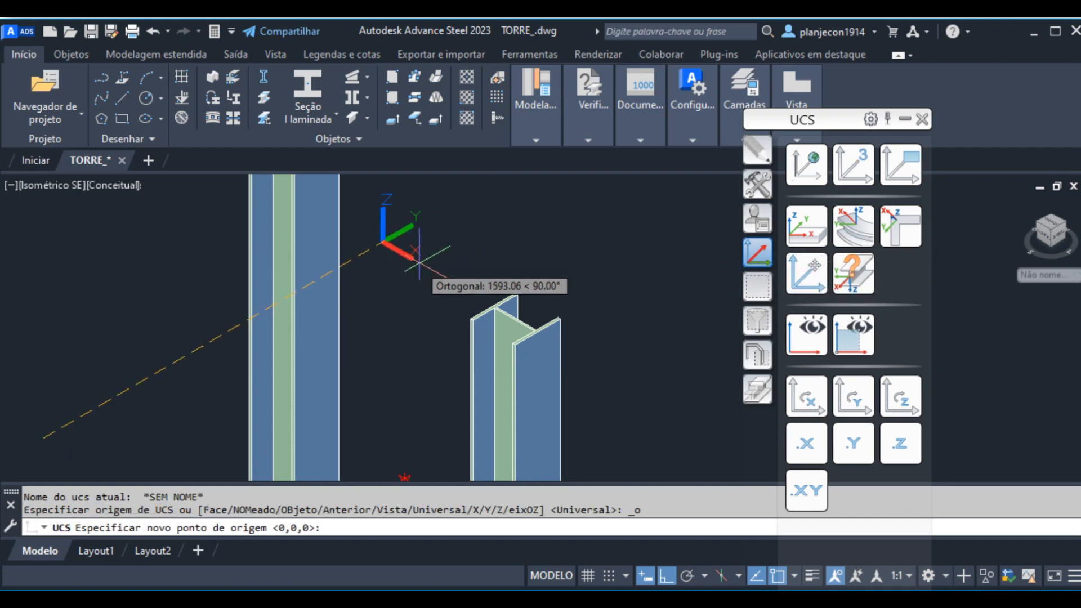
pyautogui.scroll(8, 473, 293)
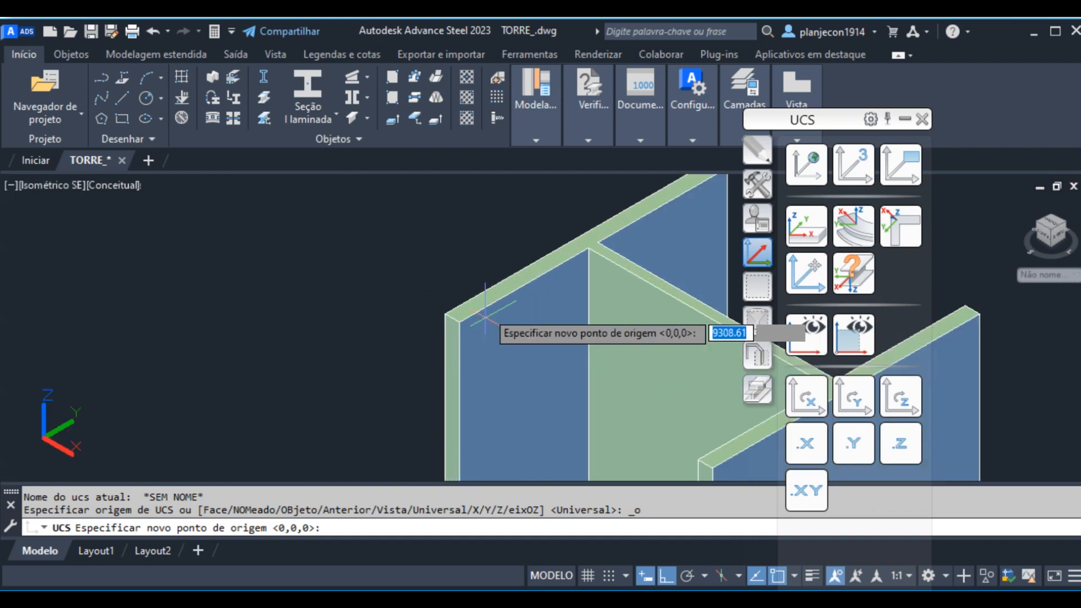
pyautogui.click(459, 322)
pyautogui.scroll(-5, 394, 323)
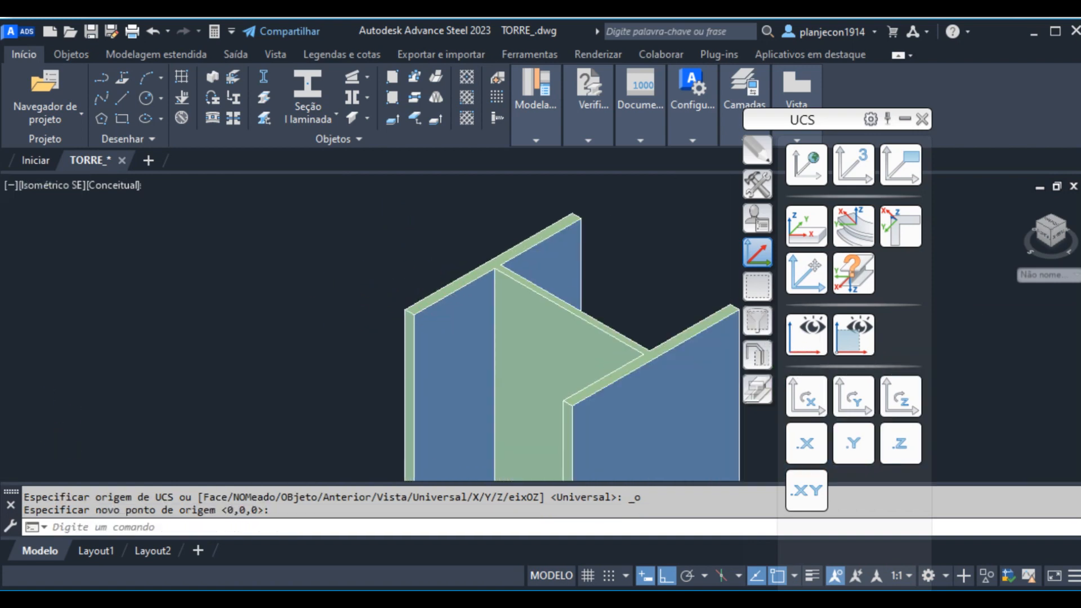
pyautogui.scroll(-8, 417, 237)
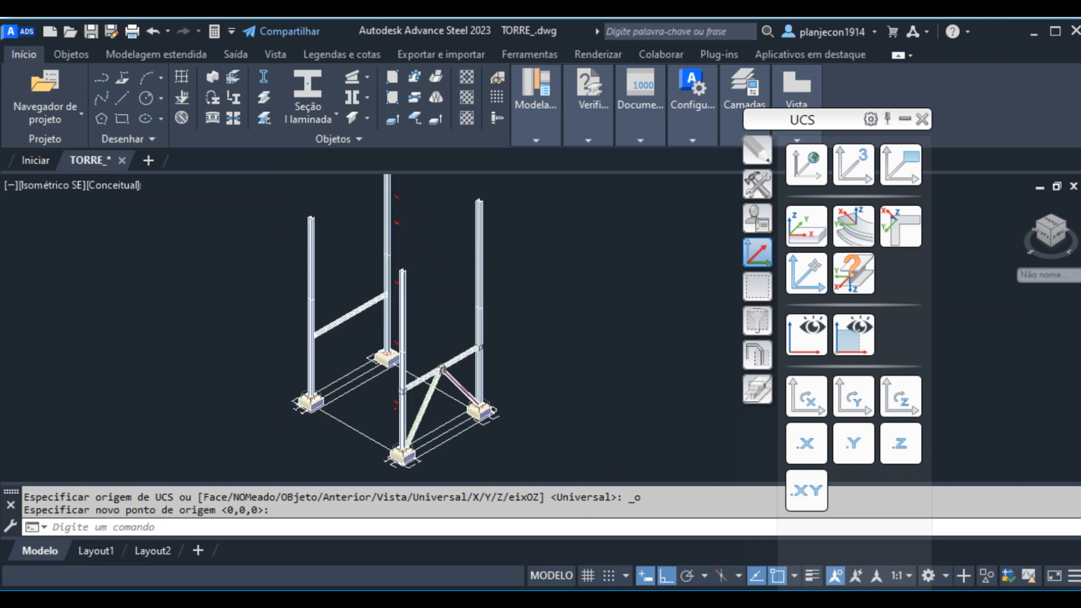
# - Rotate the UCS at the column top once about Z and once about X, turning its XY plane vertical
pyautogui.scroll(6, 435, 285)
pyautogui.scroll(-3, 398, 295)
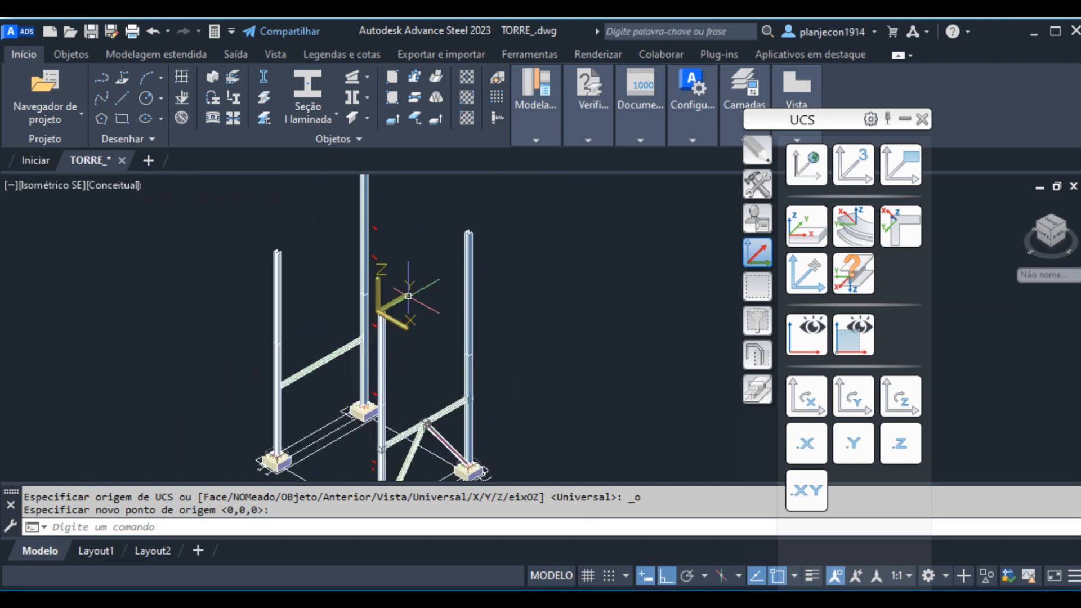
pyautogui.scroll(4, 415, 301)
pyautogui.scroll(5, 361, 293)
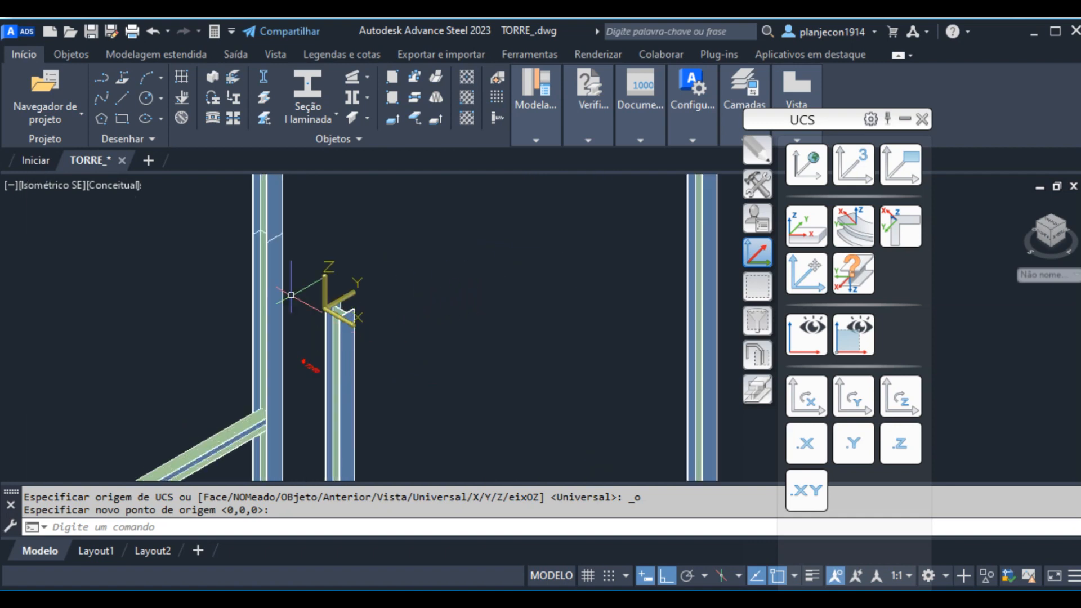
pyautogui.scroll(2, 315, 303)
pyautogui.click(403, 346)
pyautogui.scroll(2, 582, 380)
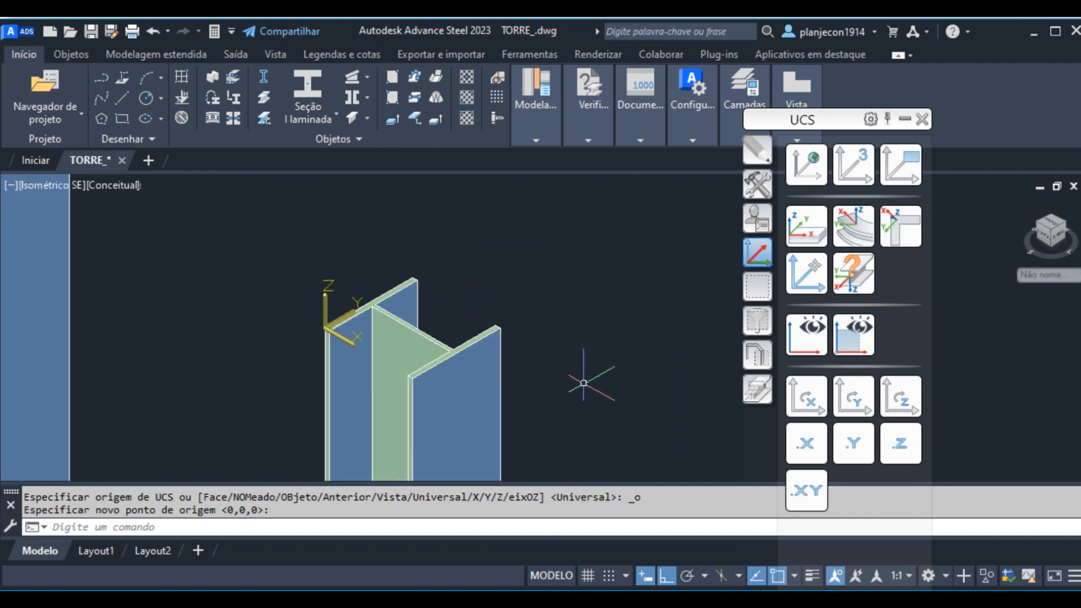
pyautogui.scroll(2, 583, 377)
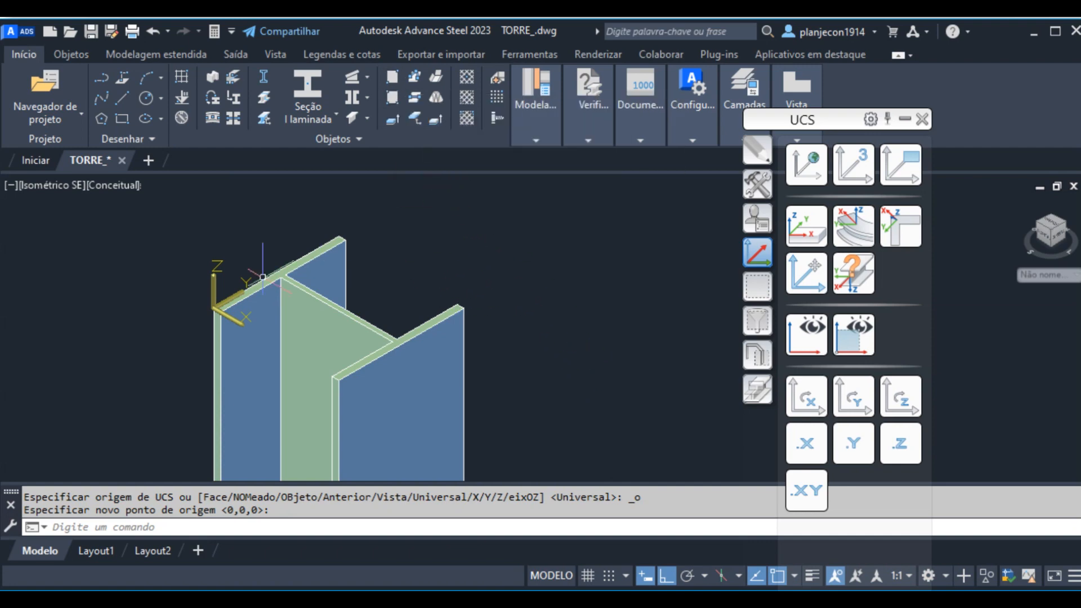
pyautogui.scroll(3, 265, 262)
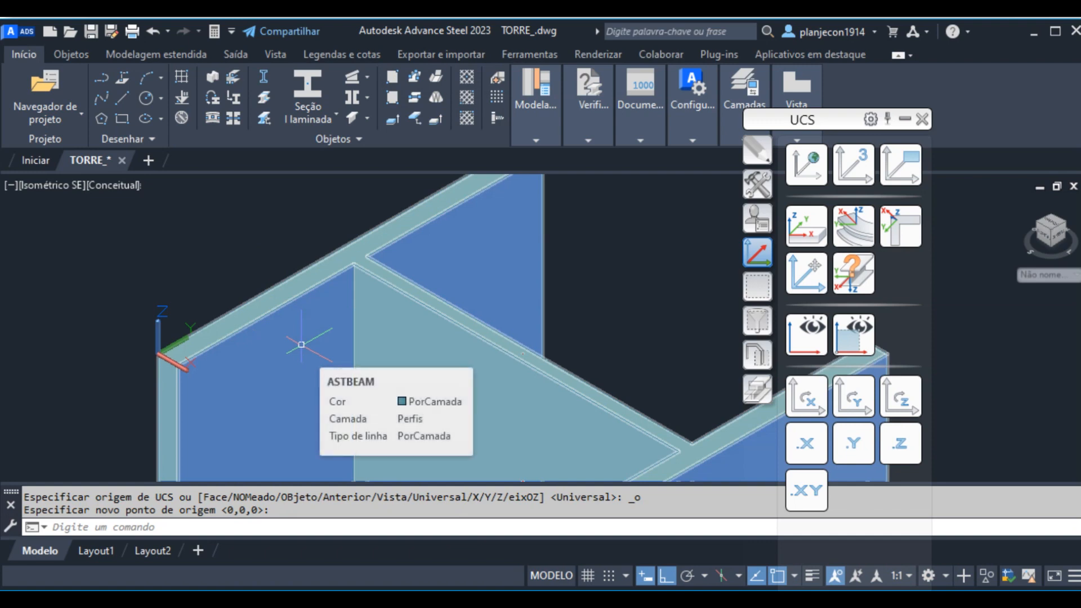
pyautogui.scroll(-3, 563, 321)
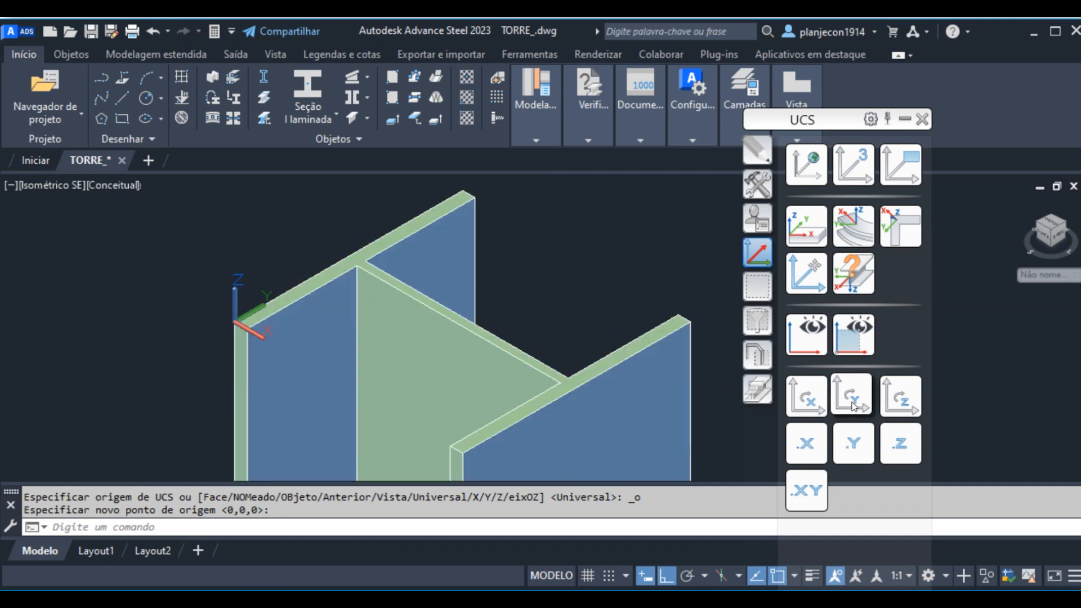
pyautogui.click(900, 395)
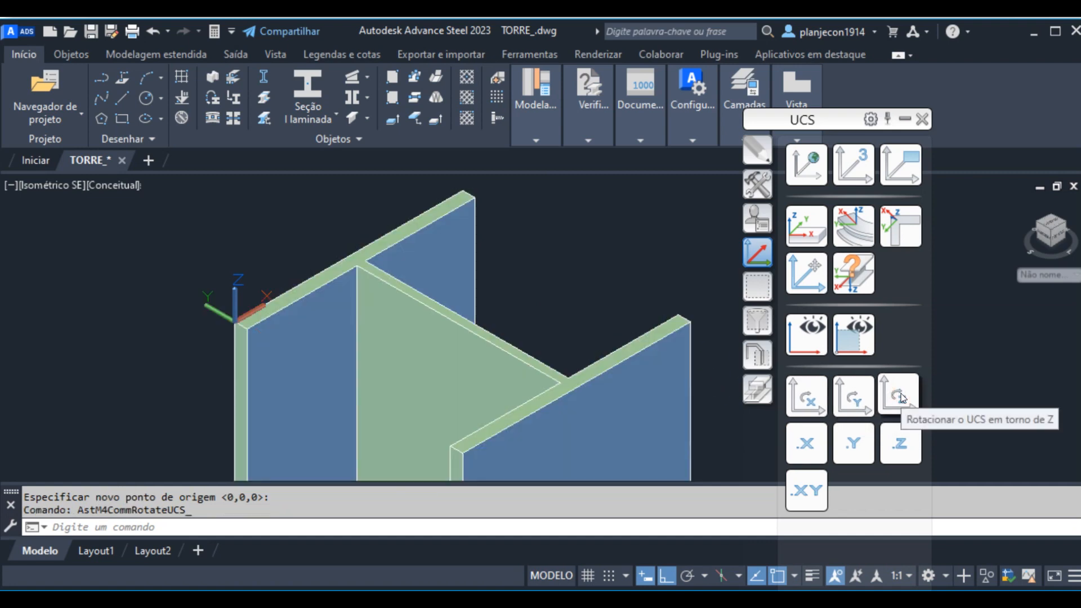
pyautogui.click(813, 399)
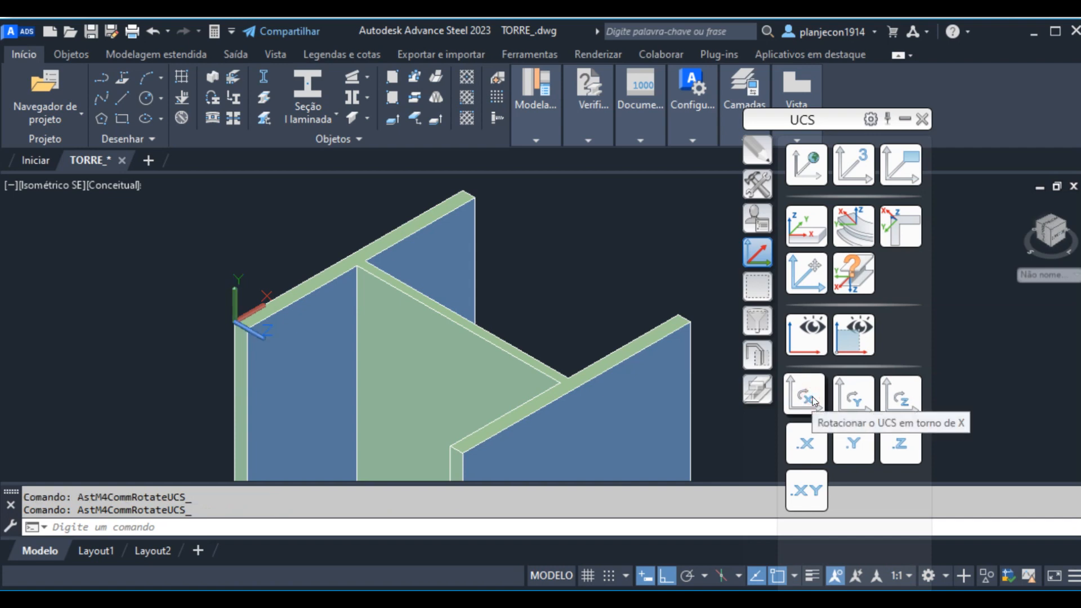
pyautogui.click(388, 79)
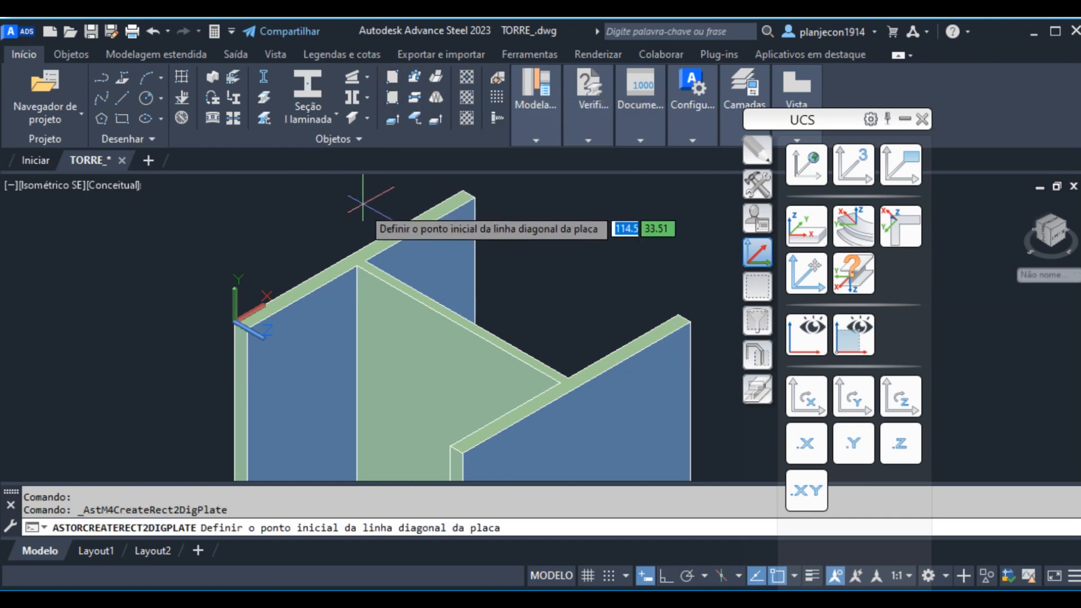
pyautogui.click(235, 322)
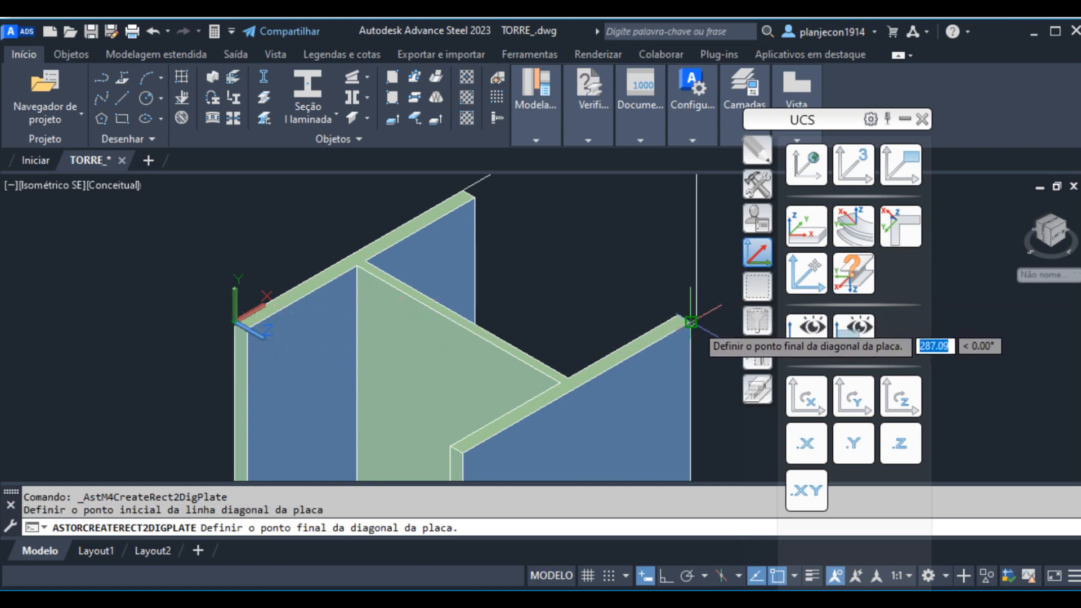
pyautogui.scroll(-3, 646, 348)
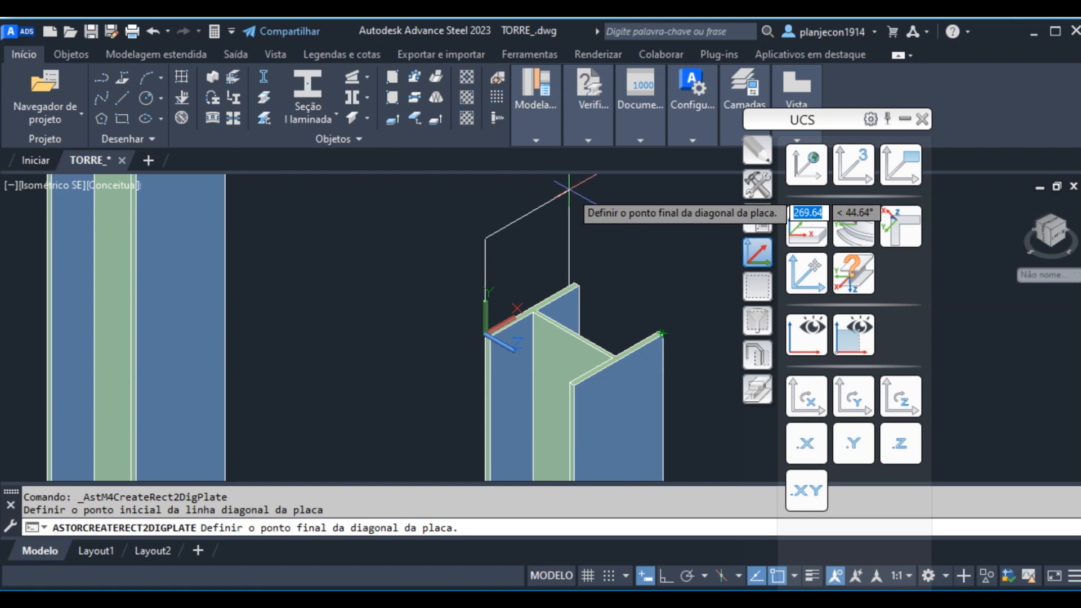
pyautogui.scroll(4, 646, 343)
pyautogui.press('Escape')
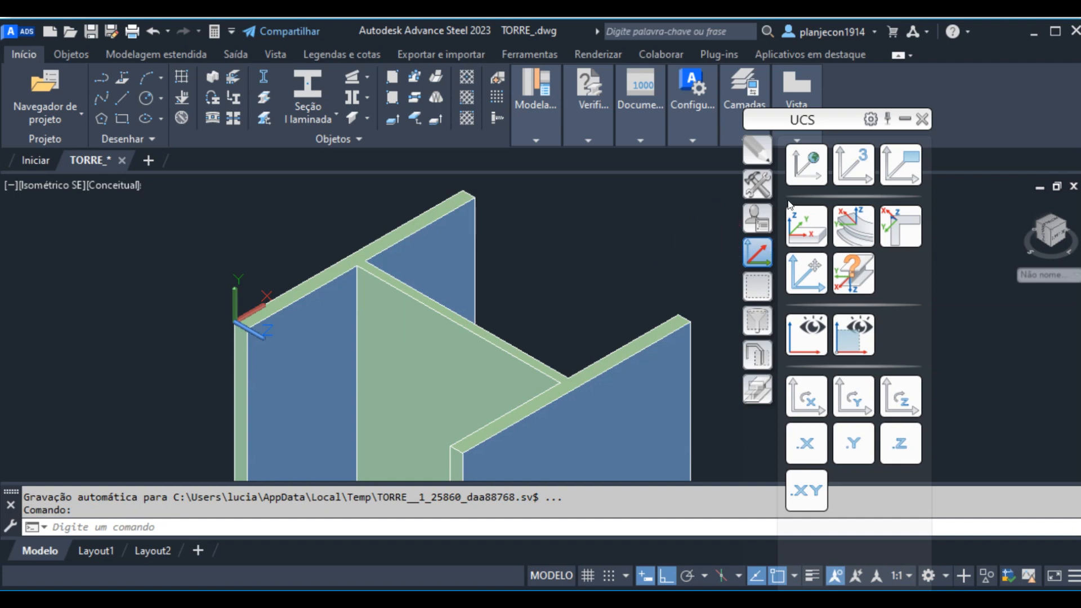
# - Reset the UCS to World and place its origin at the outer flange corner on the column top
pyautogui.click(814, 173)
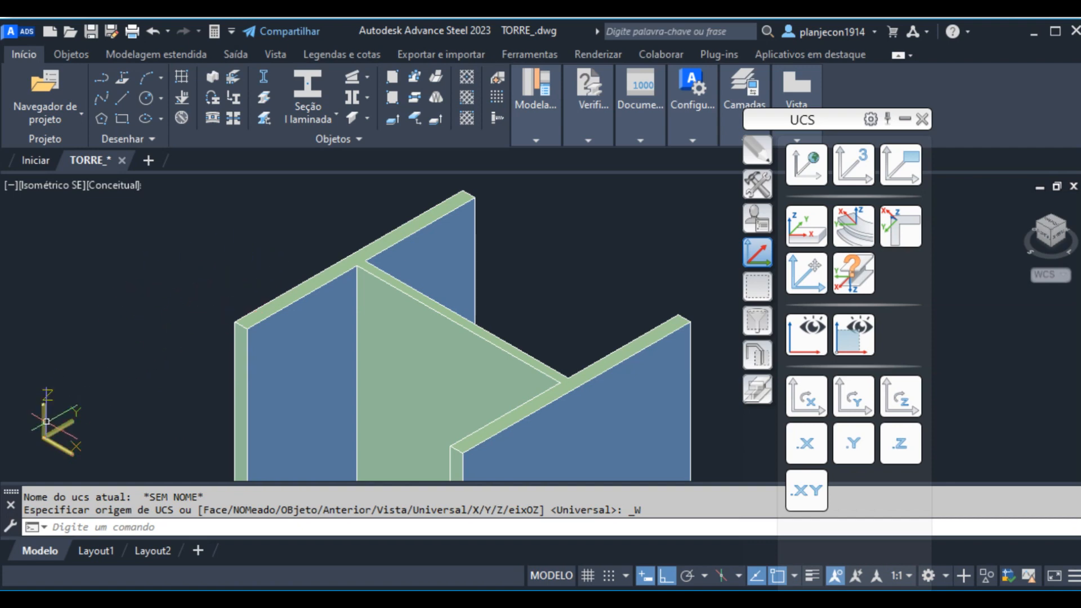
pyautogui.click(818, 282)
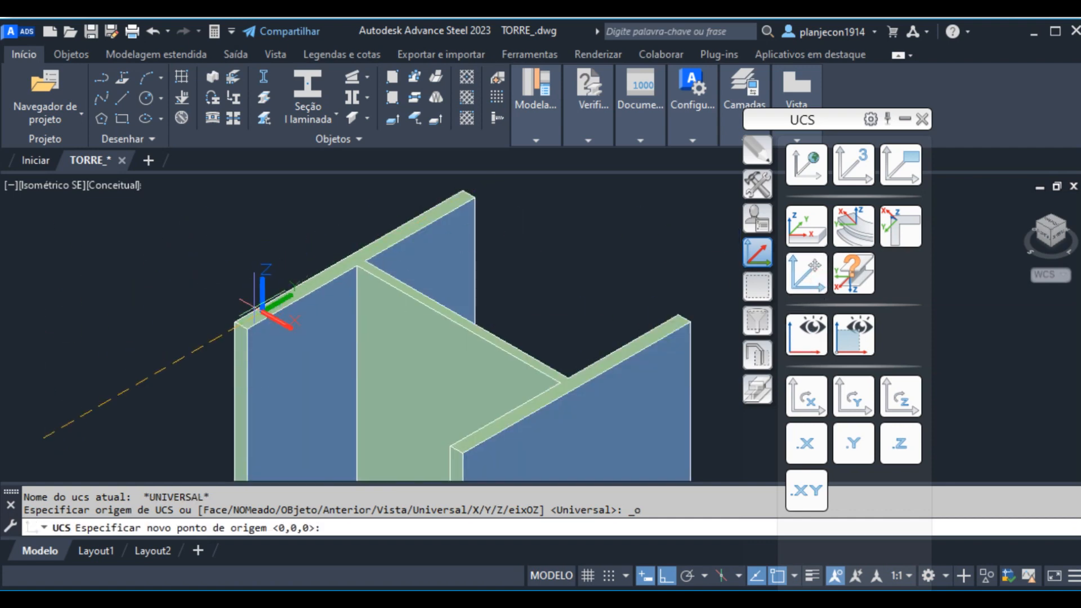
pyautogui.click(236, 323)
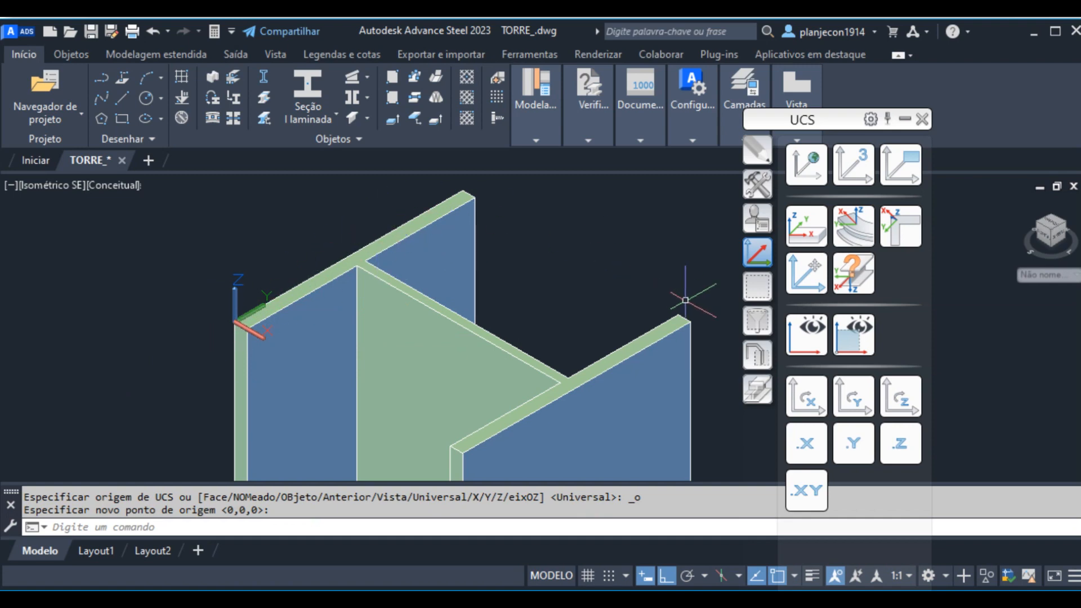
# - Create a rectangular plate of about 203 x 203 over the column top, picking diagonally opposite flange corners
pyautogui.click(391, 77)
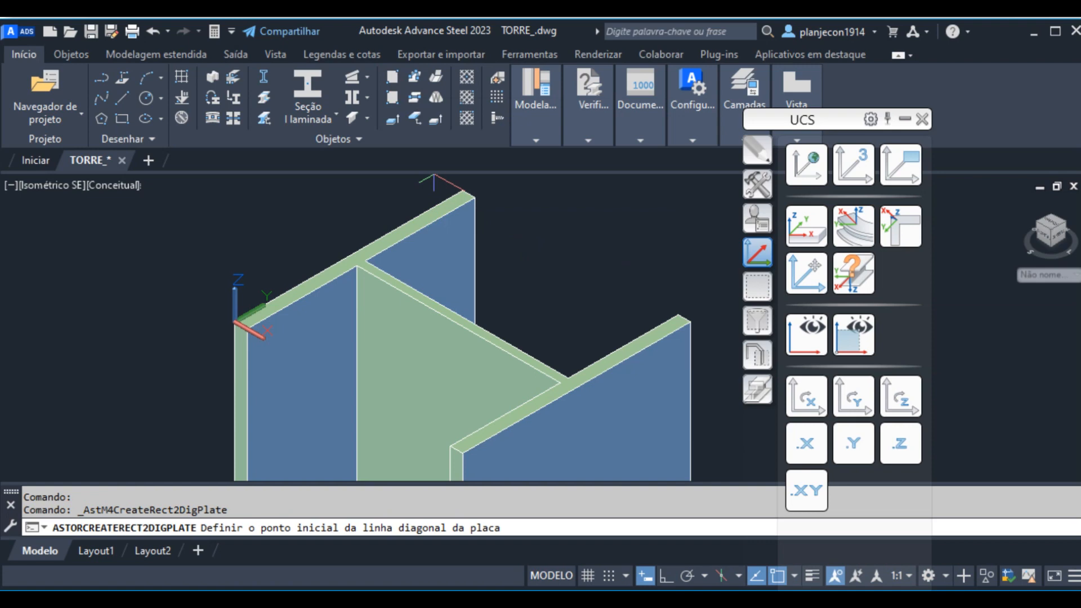
pyautogui.click(234, 322)
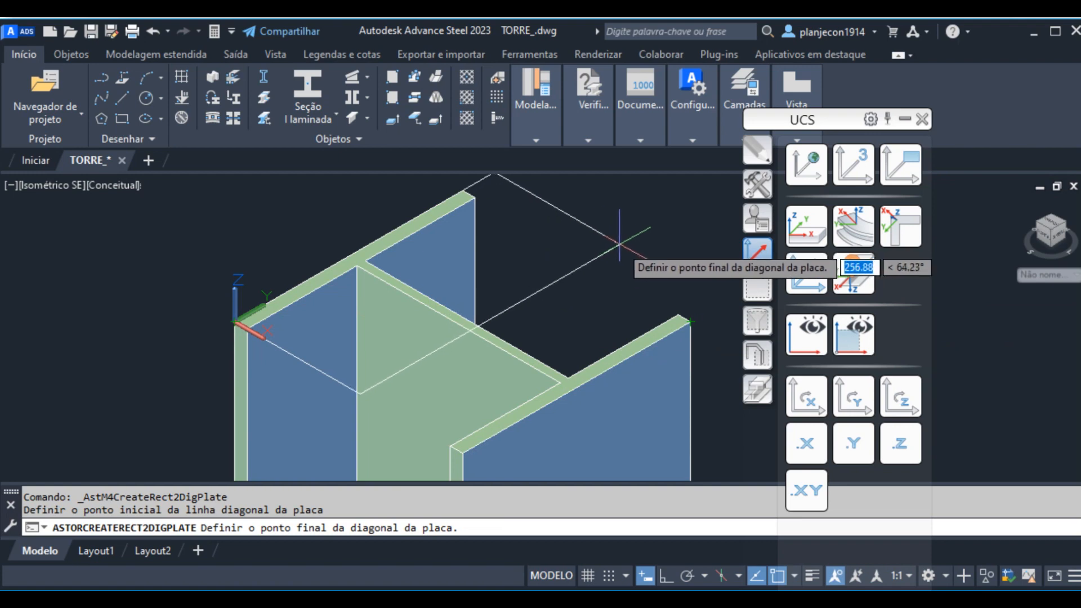
pyautogui.scroll(-2, 469, 261)
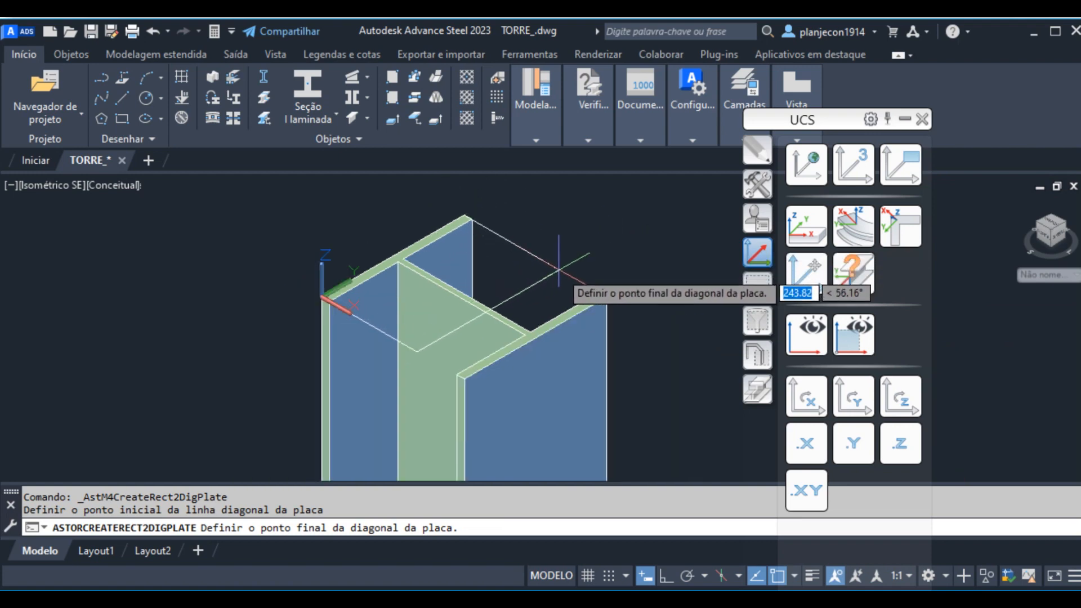
pyautogui.scroll(3, 562, 270)
pyautogui.scroll(-2, 581, 265)
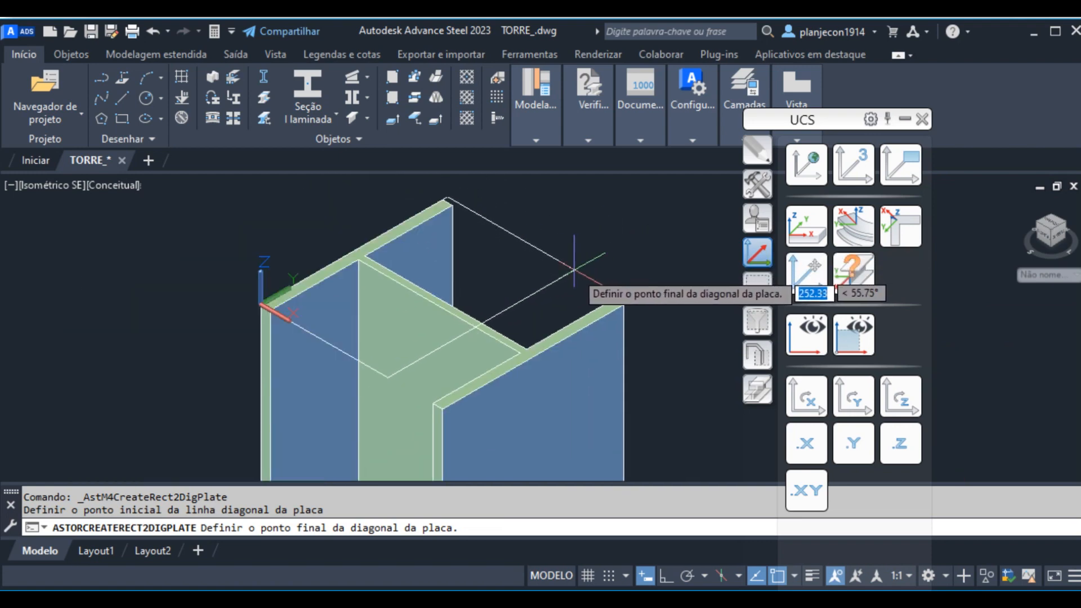
pyautogui.click(624, 304)
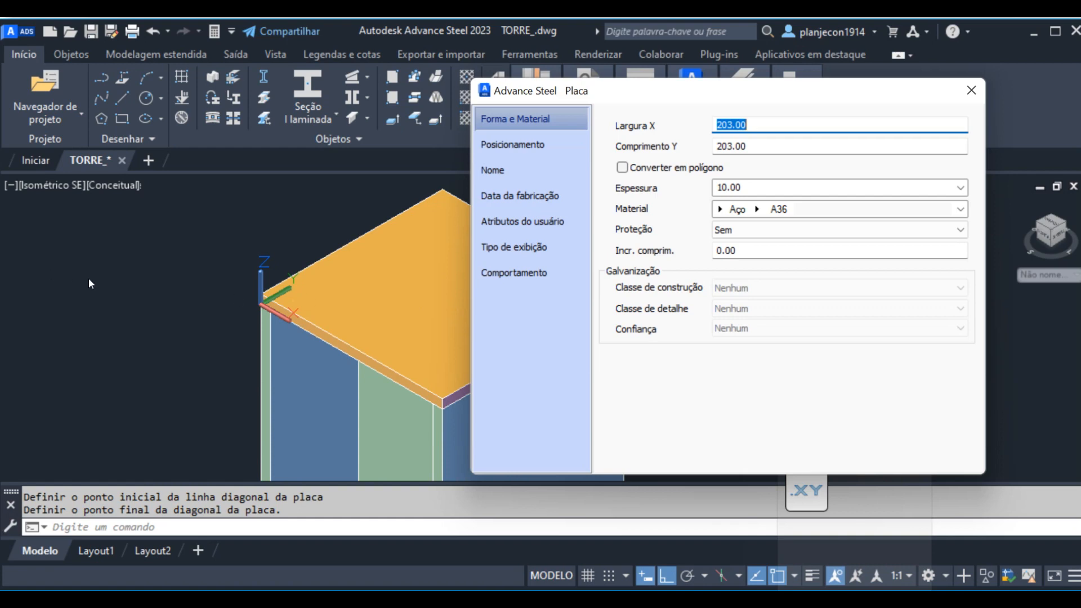
# - Browse the steel grades offered for the plate's material, keep A36 and close the plate properties
pyautogui.scroll(-4, 85, 280)
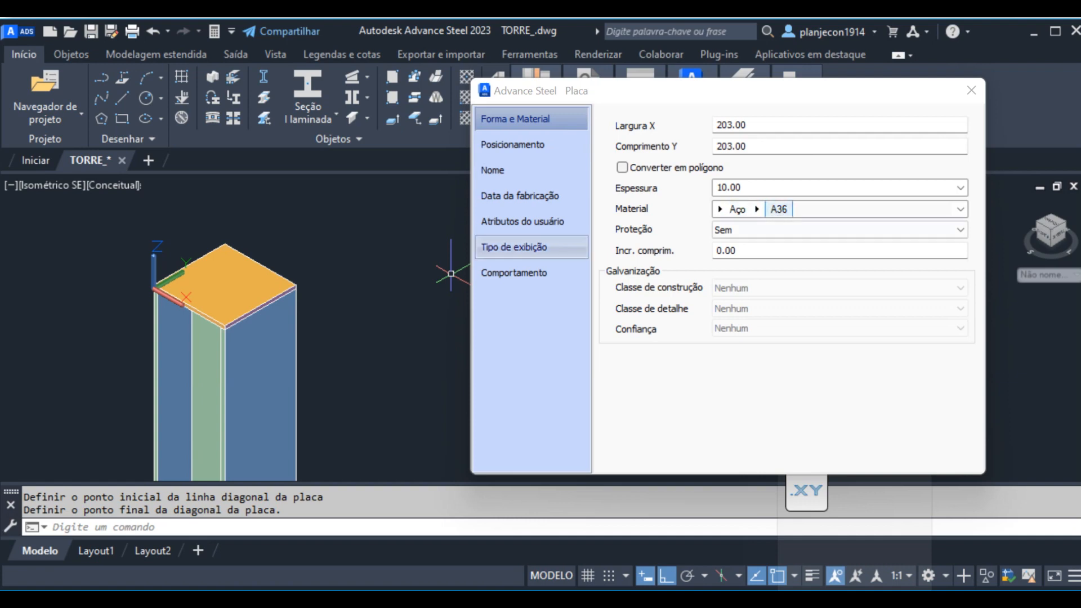
pyautogui.click(779, 211)
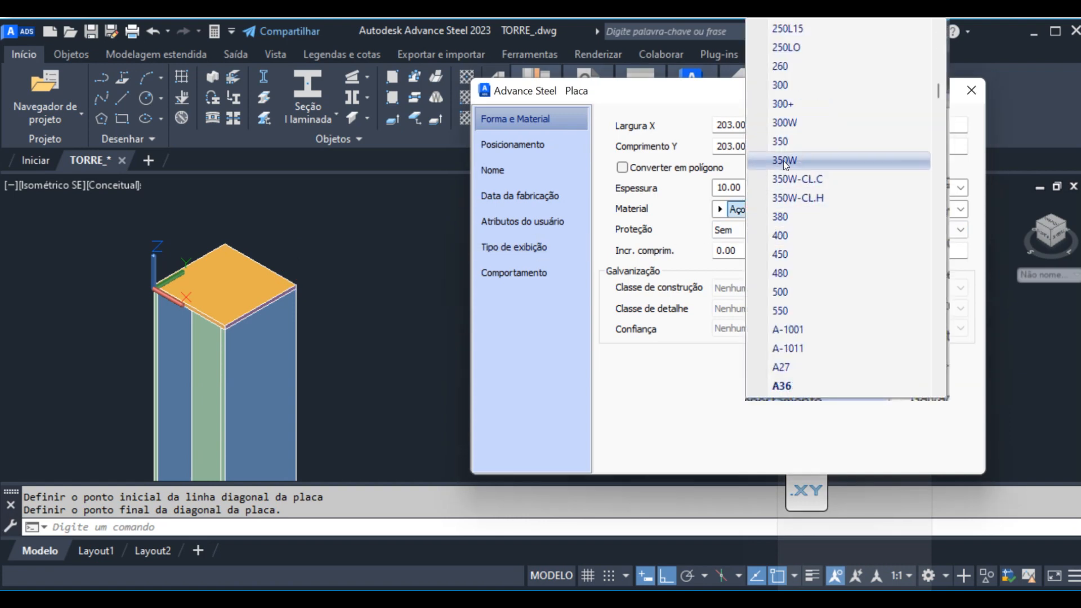
pyautogui.scroll(2, 861, 217)
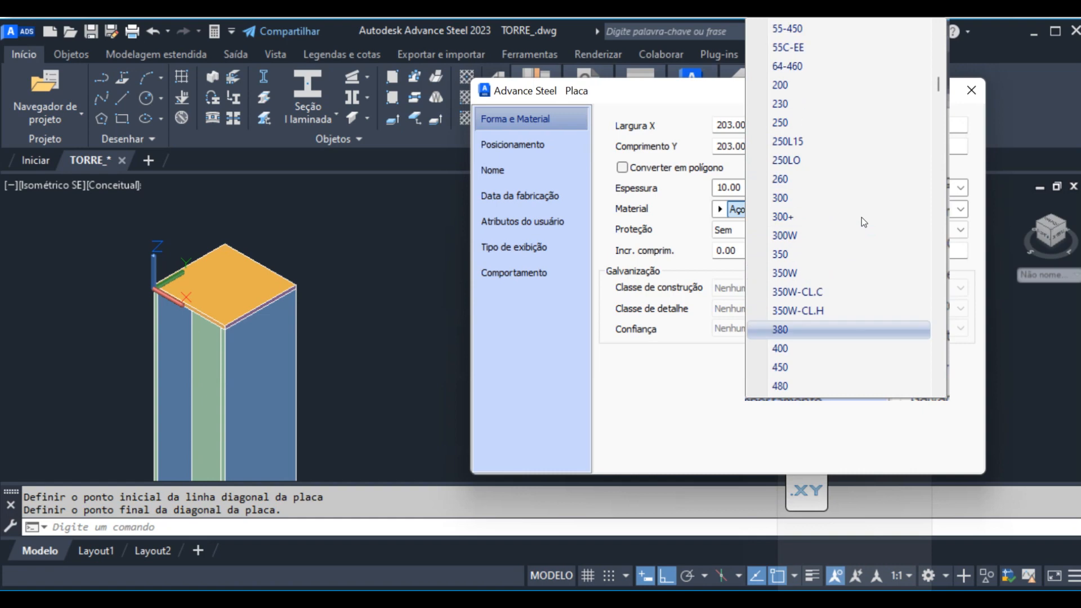
pyautogui.scroll(2, 939, 84)
pyautogui.moveTo(940, 83); pyautogui.dragTo(938, 41)
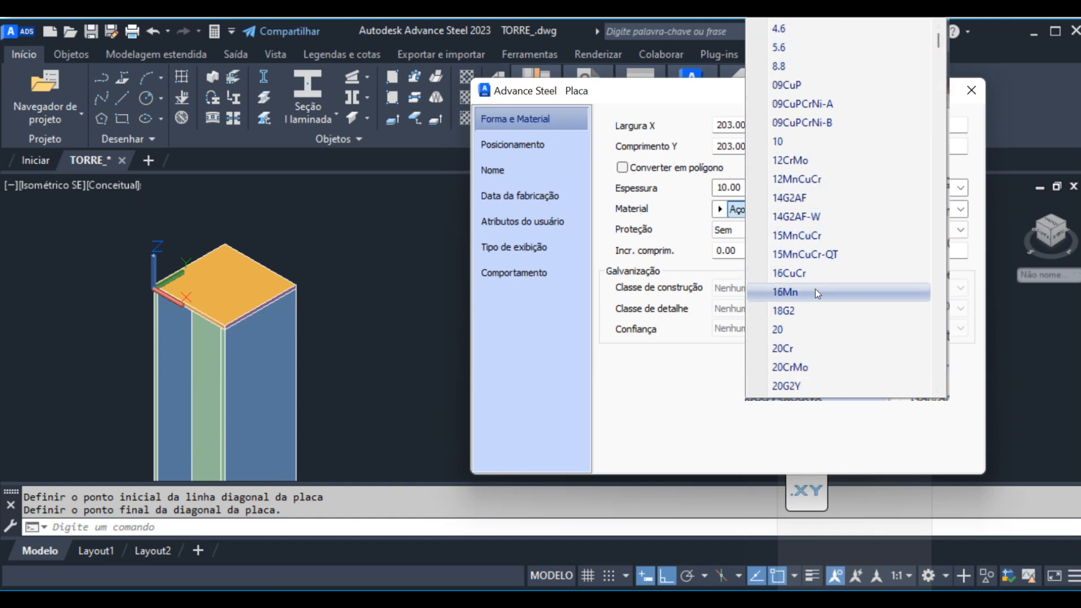
pyautogui.scroll(-6, 867, 242)
pyautogui.scroll(-9, 867, 276)
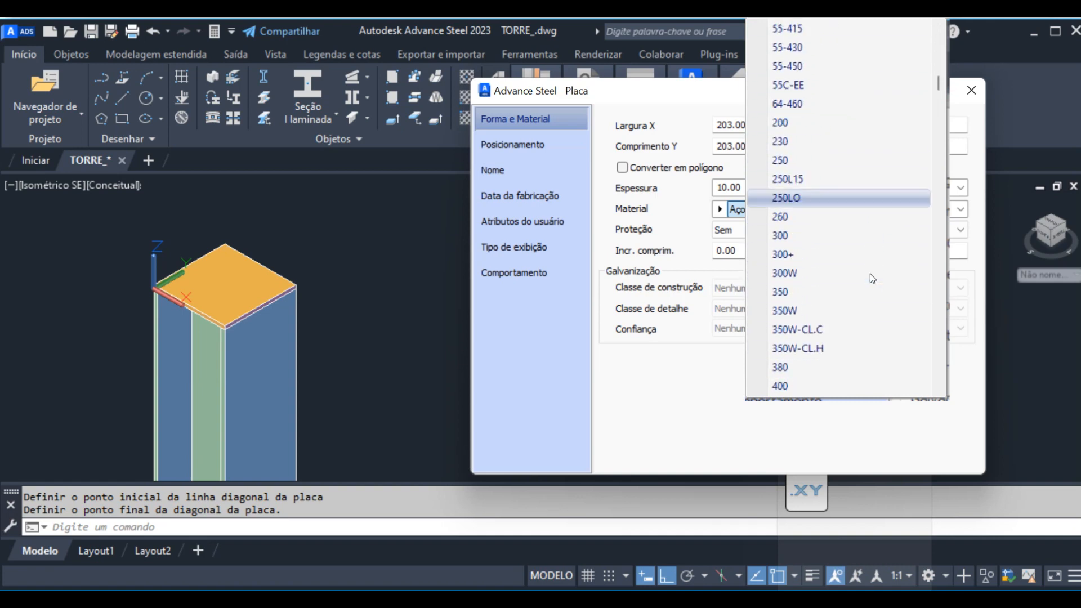
pyautogui.moveTo(939, 84); pyautogui.dragTo(939, 105)
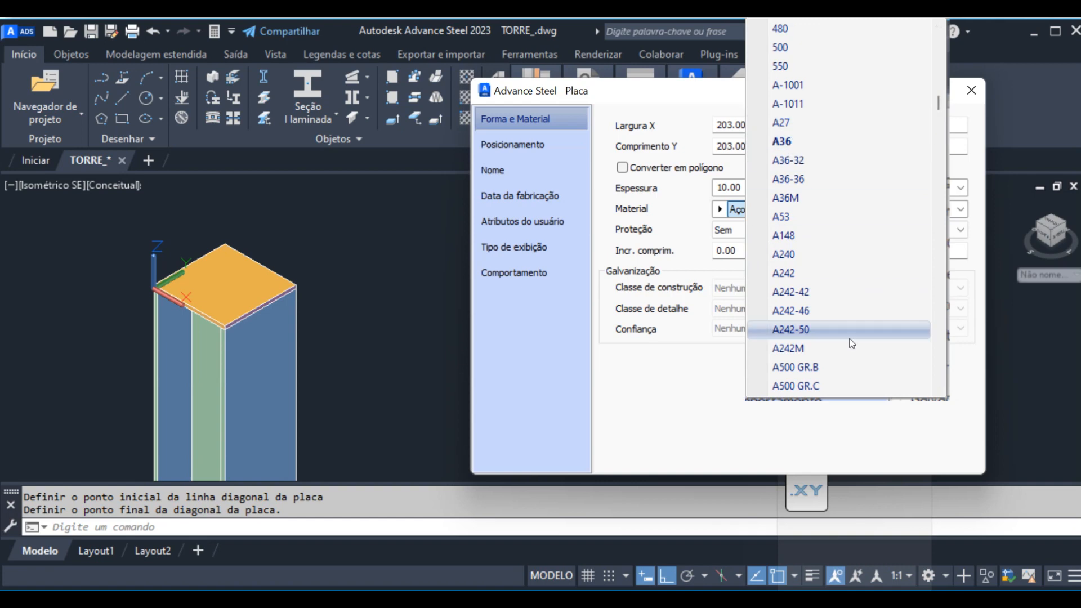
pyautogui.click(882, 432)
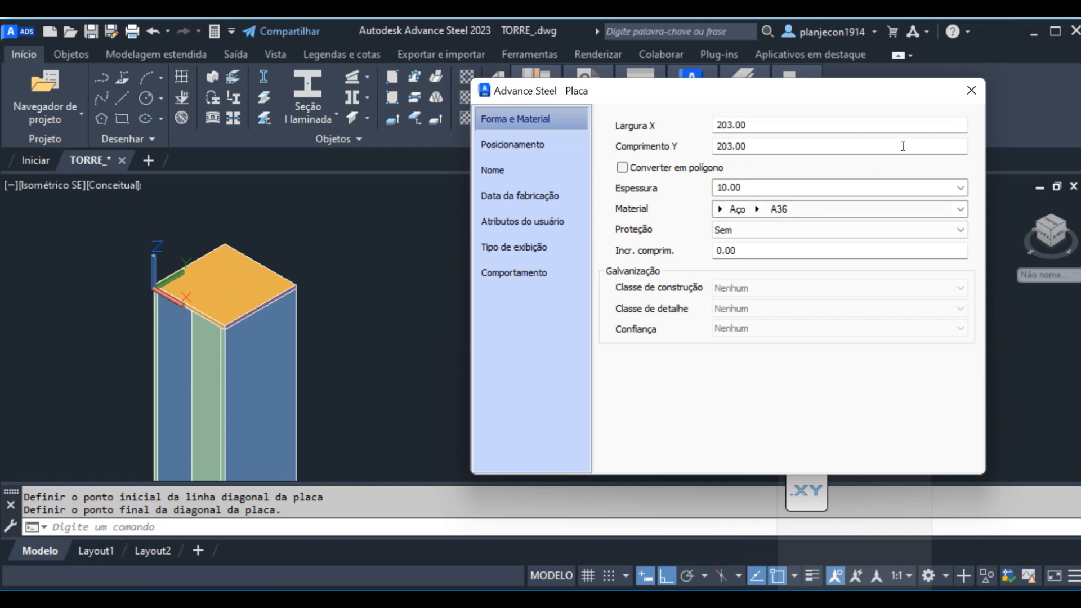
pyautogui.click(972, 90)
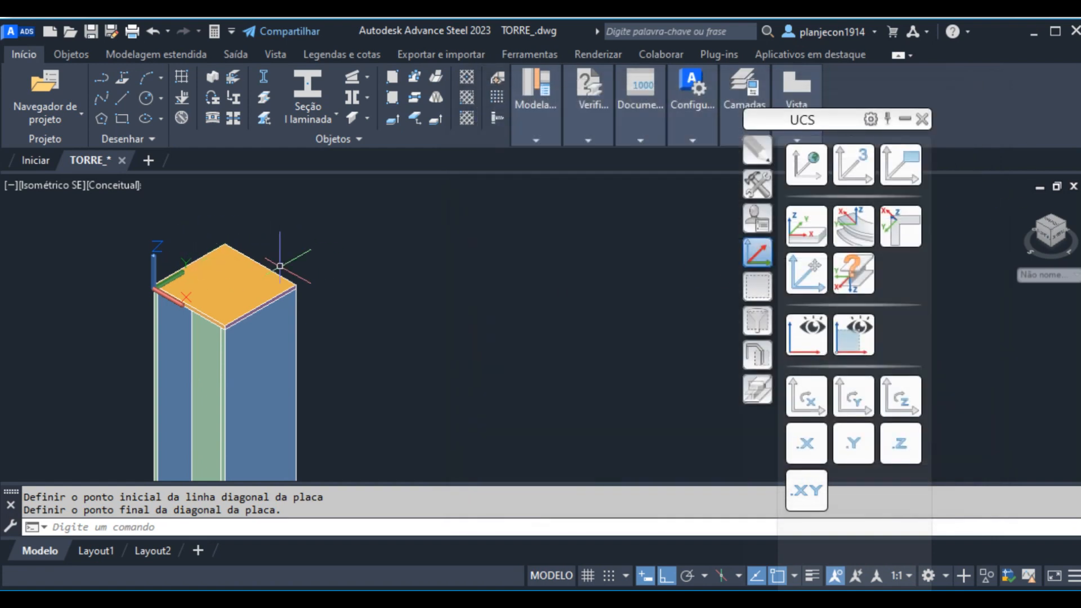
# - Move the plate 100 straight down along Z from the column top
pyautogui.click(765, 154)
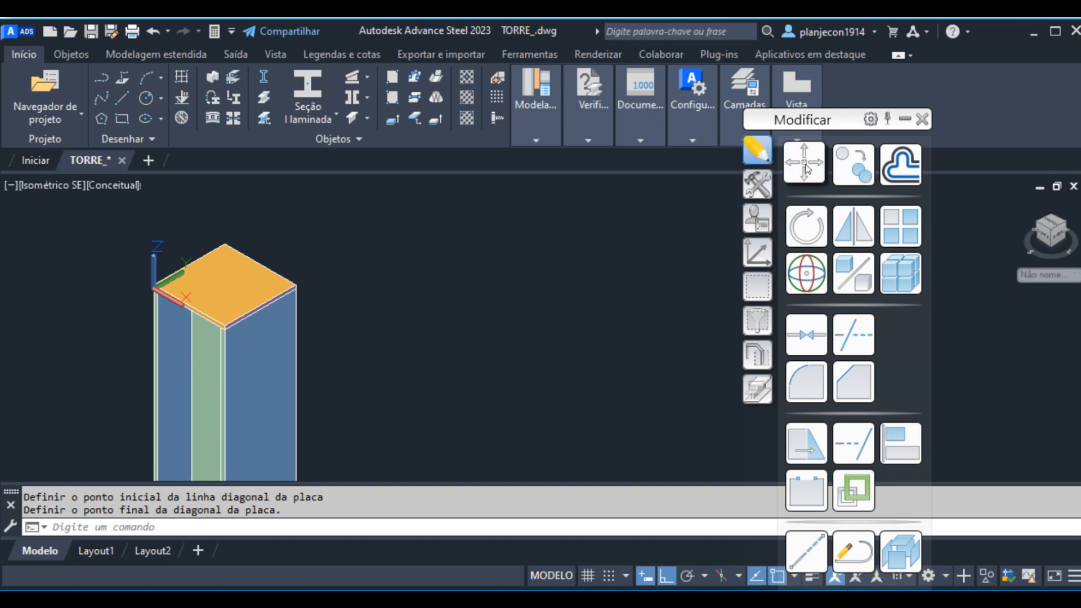
pyautogui.click(806, 168)
pyautogui.click(221, 273)
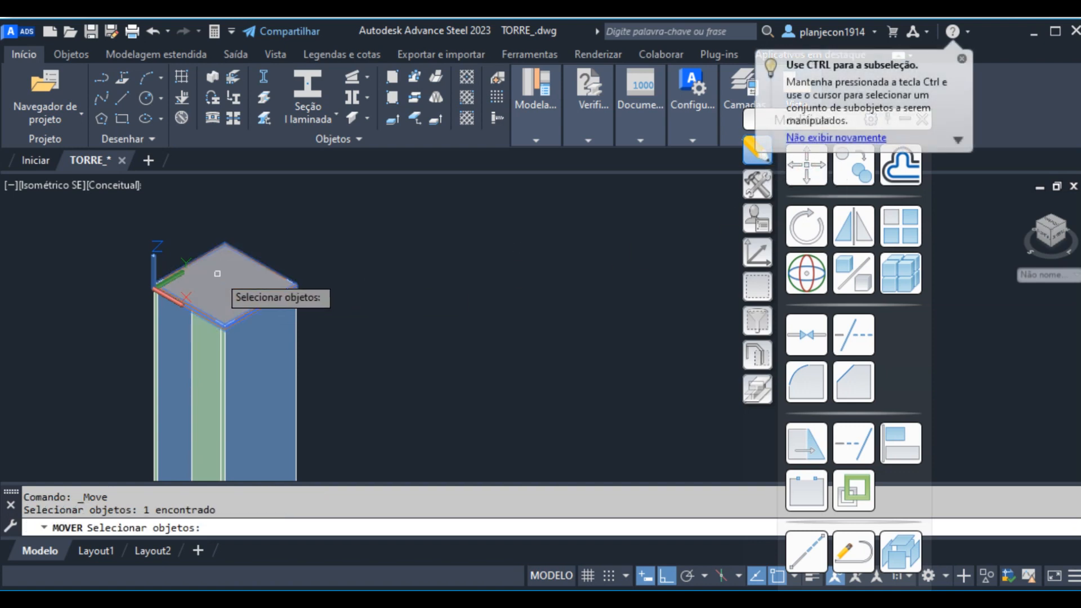
pyautogui.press('Return')
pyautogui.click(448, 234)
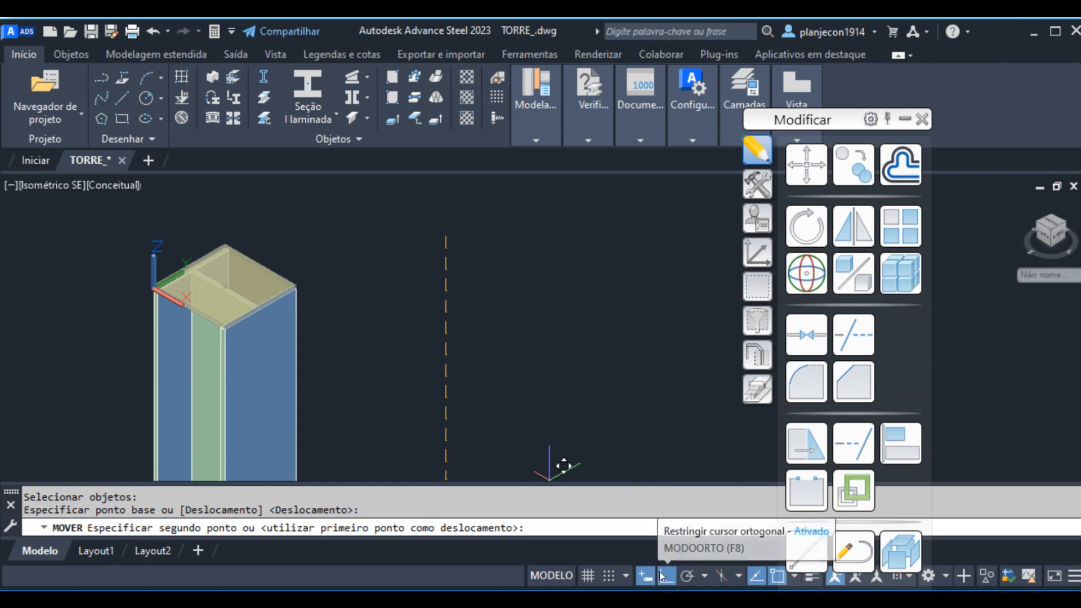
pyautogui.scroll(-2, 459, 245)
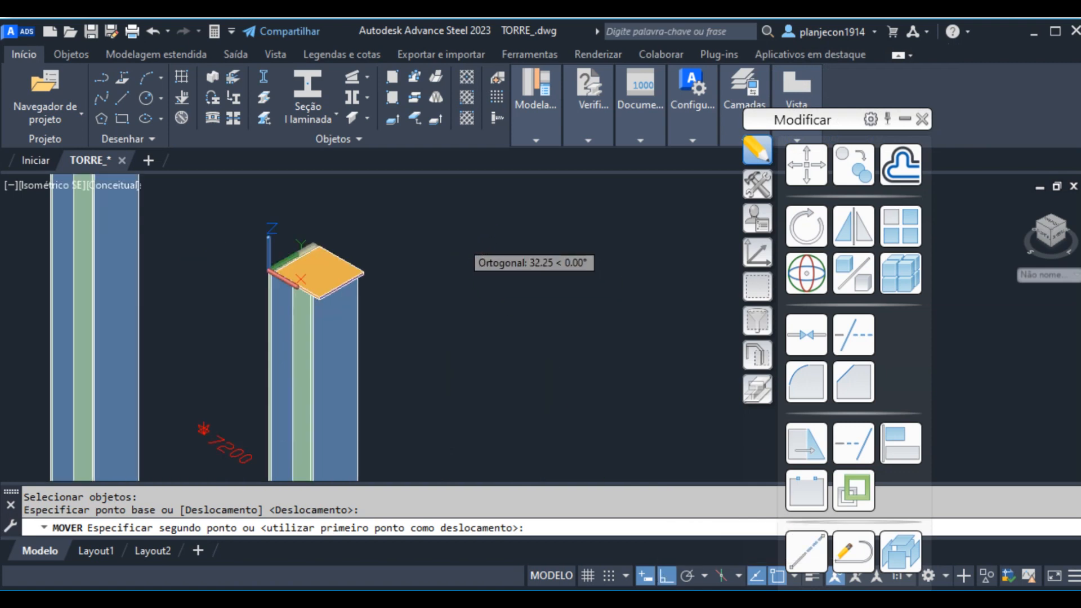
pyautogui.scroll(2, 445, 306)
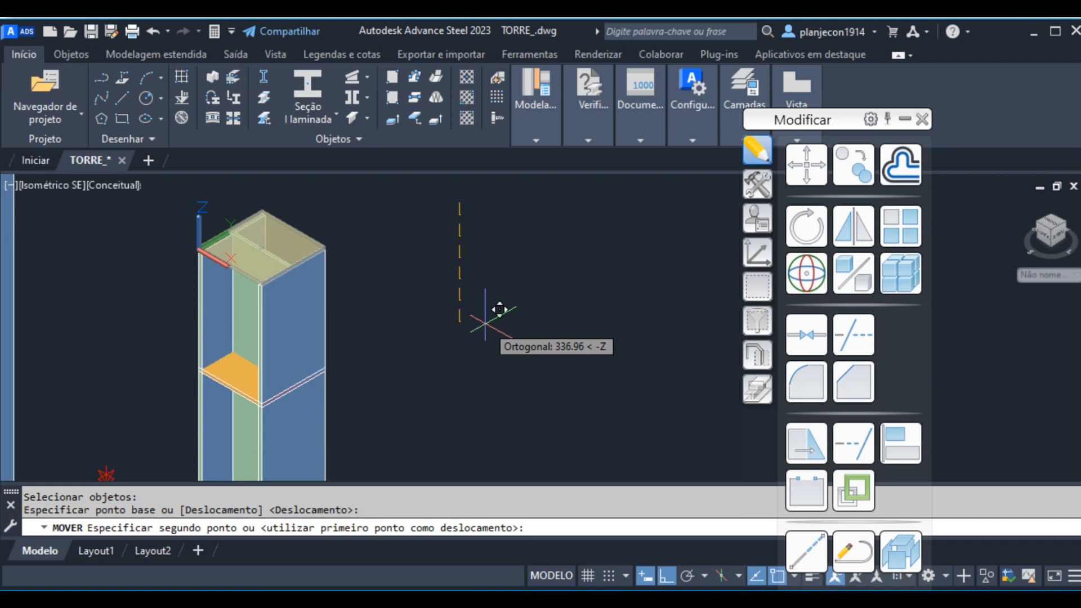
pyautogui.write('100')
pyautogui.press('Return')
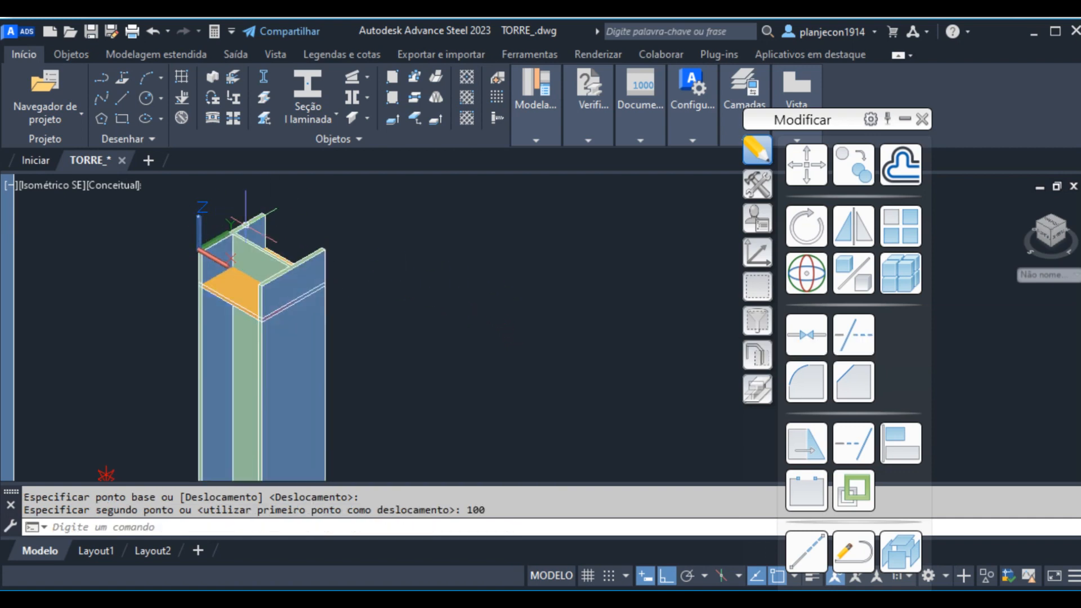
# - Try to cut the lowered plate with the element contour notch, selecting only the plate
pyautogui.scroll(4, 222, 267)
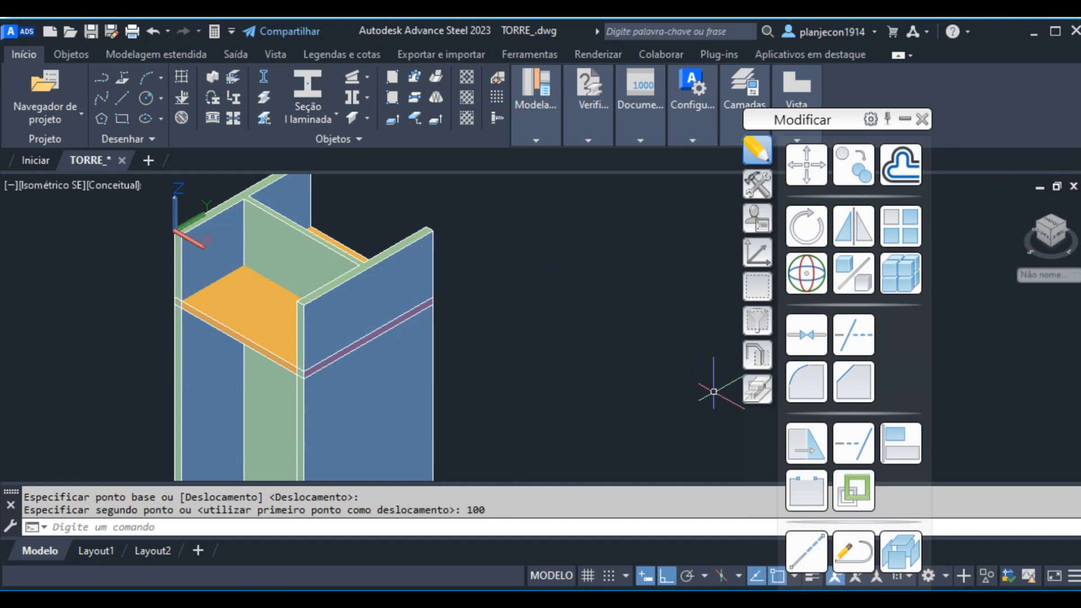
pyautogui.click(758, 388)
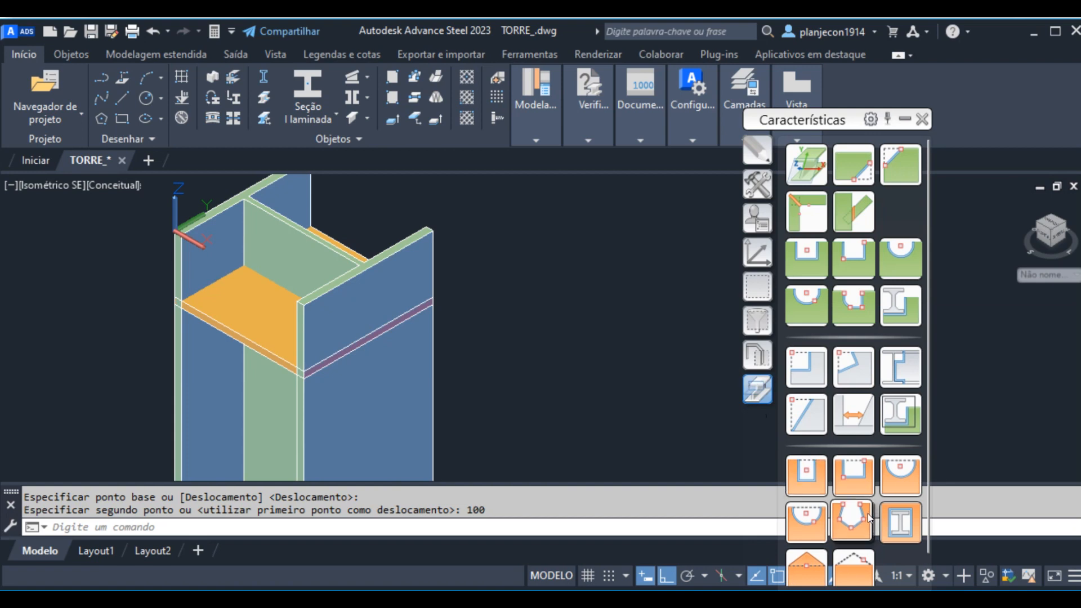
pyautogui.click(899, 528)
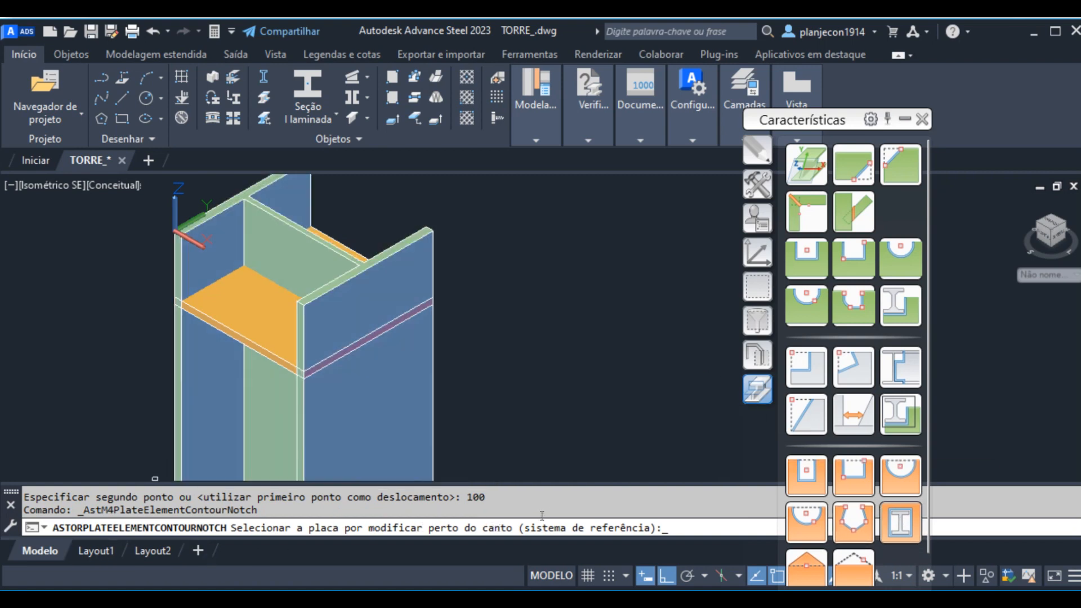
pyautogui.click(223, 340)
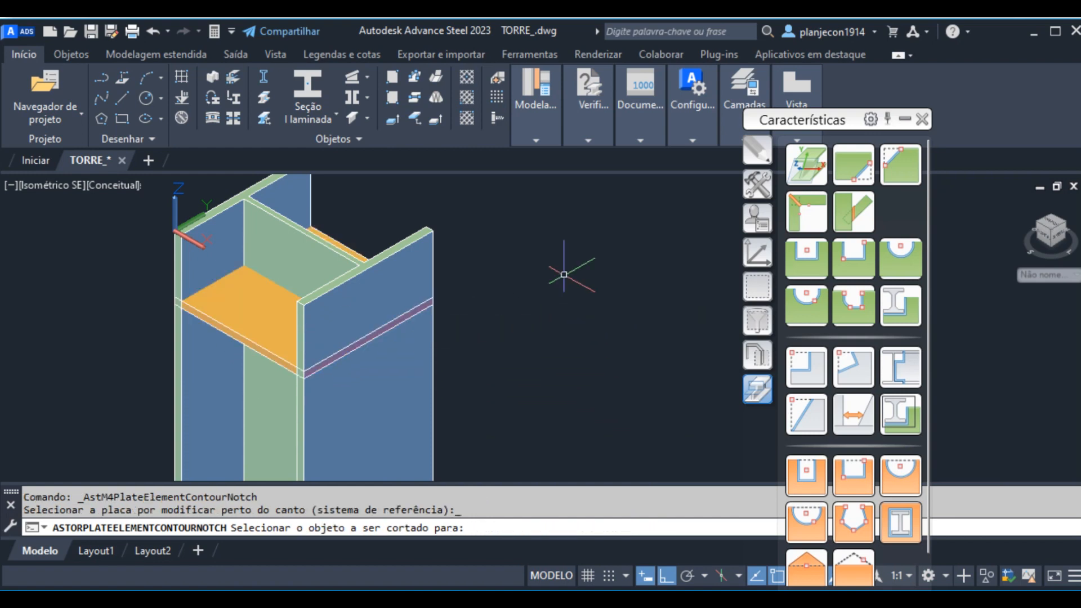
pyautogui.press('Return')
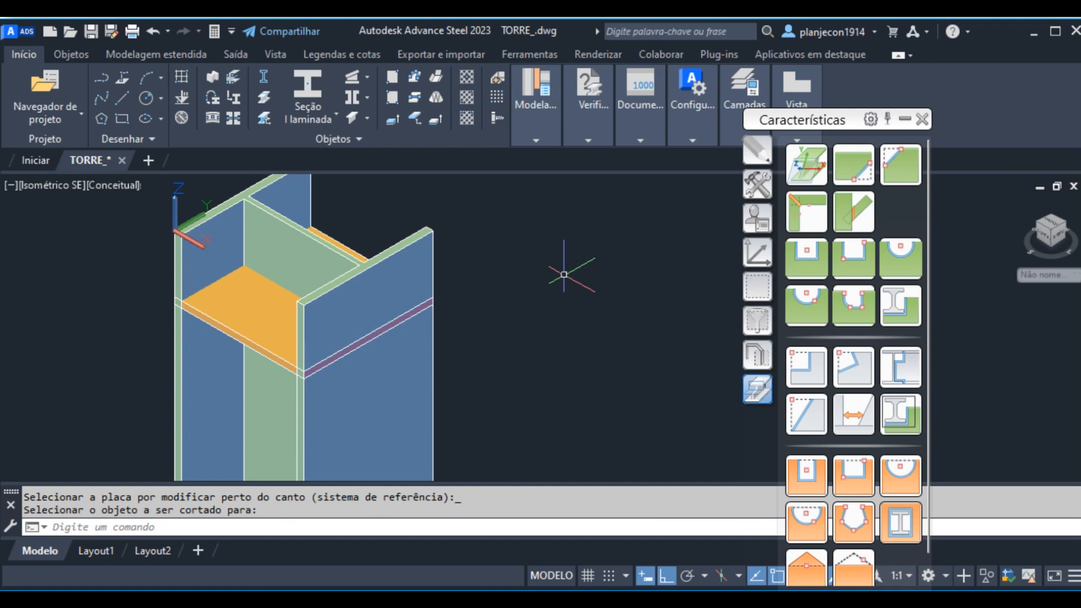
pyautogui.press('Escape')
pyautogui.click(885, 528)
pyautogui.click(229, 300)
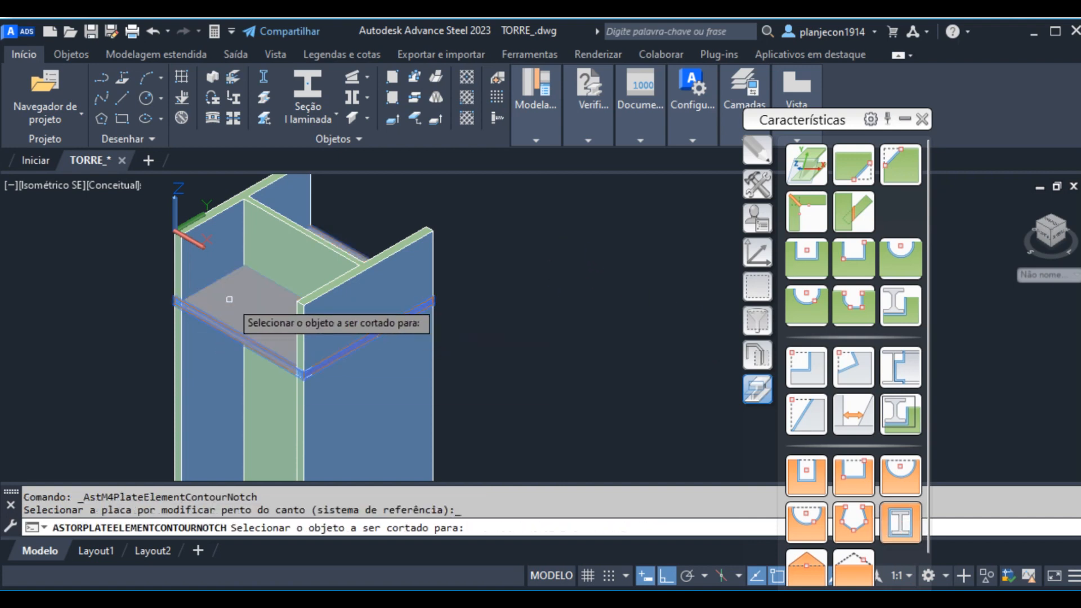
pyautogui.press('Return')
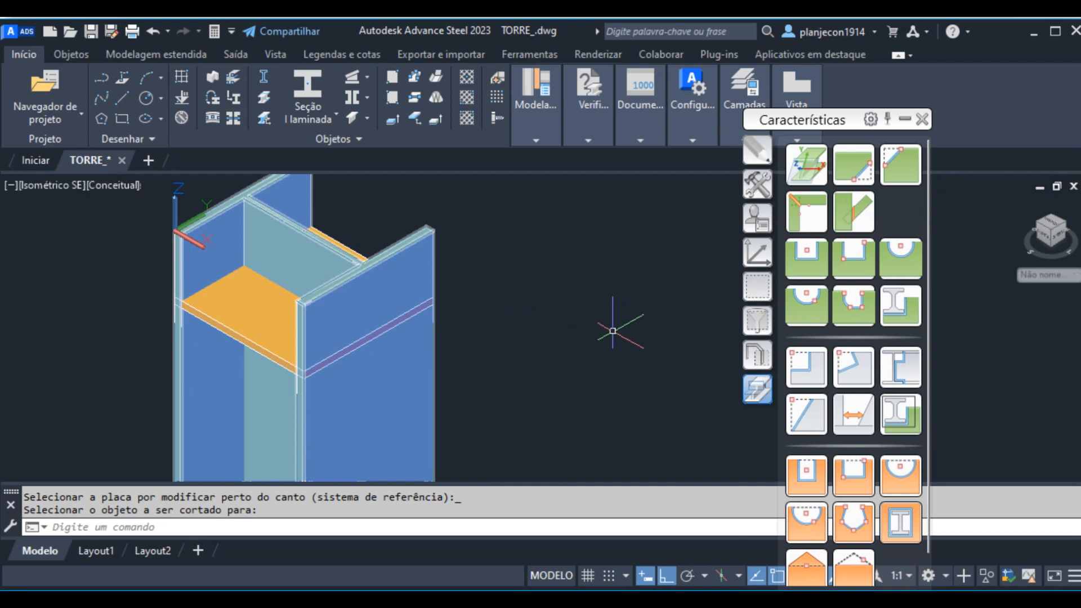
# - Cut the lowered plate to the column's profile with the element contour notch, using the column as the cutting object
pyautogui.click(900, 523)
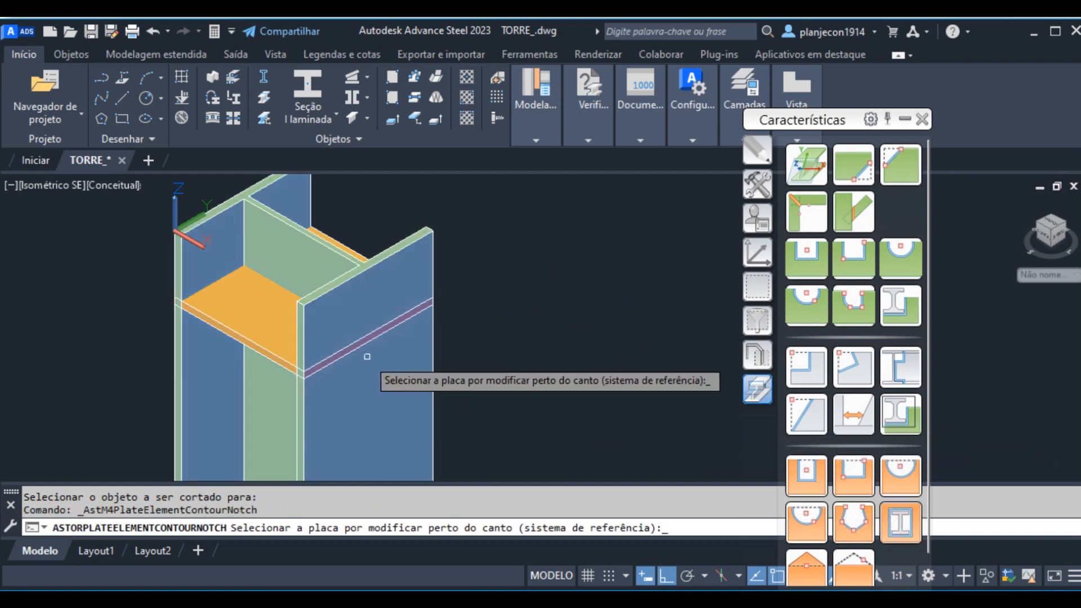
pyautogui.click(242, 301)
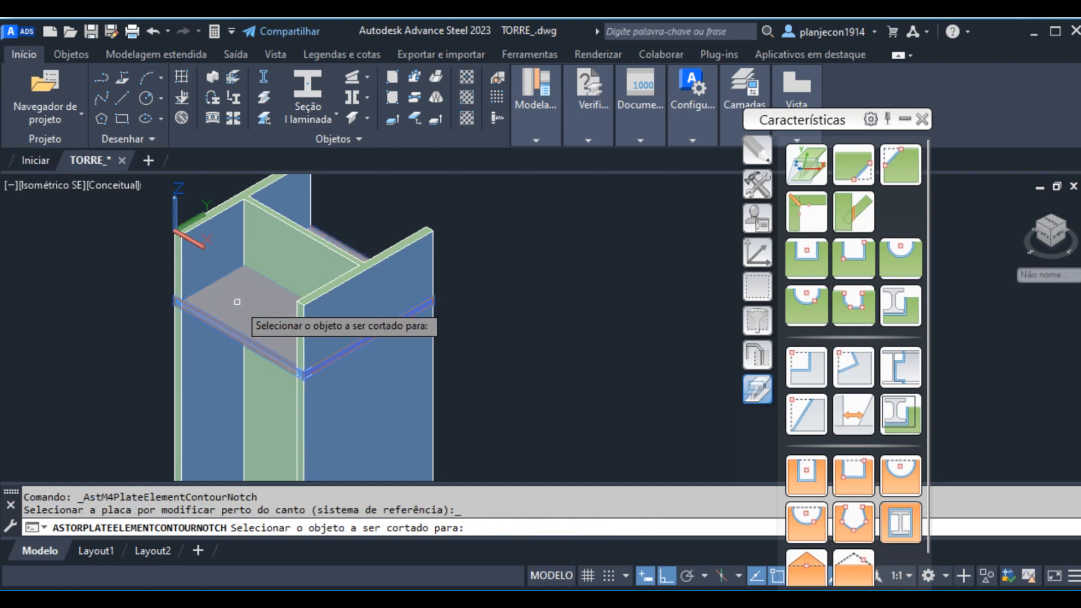
pyautogui.click(406, 400)
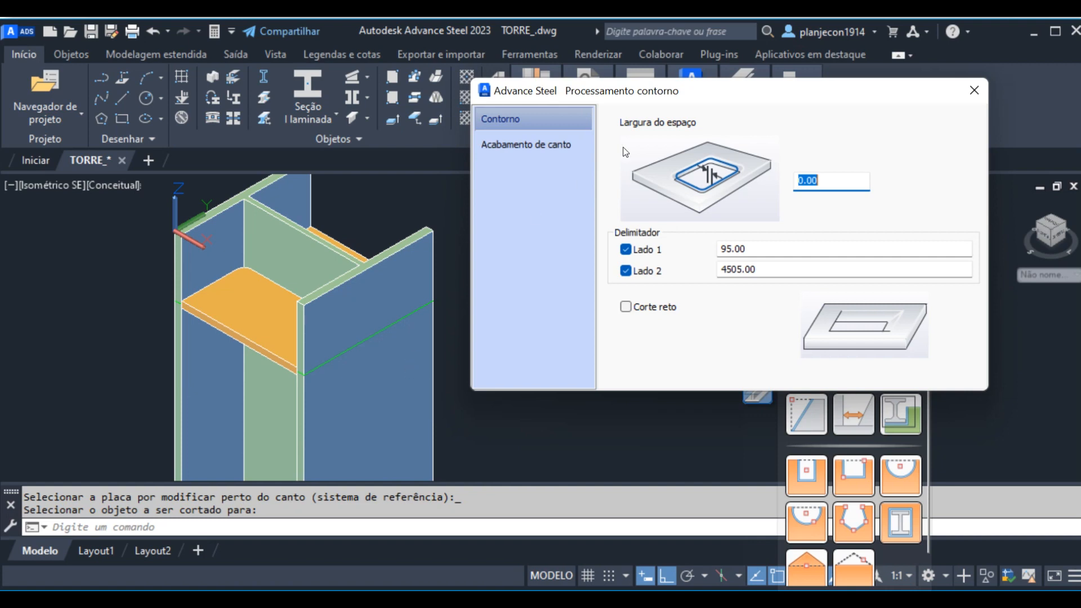
# - Examine the notched plate's inner corners where the column web meets the flange
pyautogui.moveTo(759, 94); pyautogui.dragTo(743, 108)
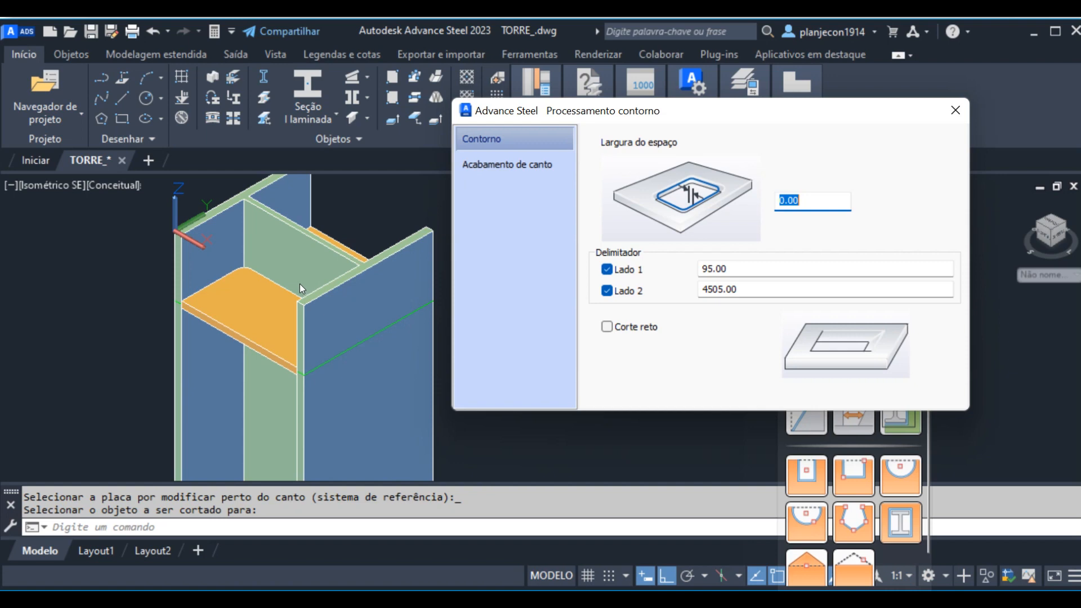
pyautogui.keyDown('shift'); pyautogui.moveTo(273, 244); pyautogui.dragTo(235, 293, button='middle'); pyautogui.keyUp('shift')
pyautogui.scroll(5, 262, 289)
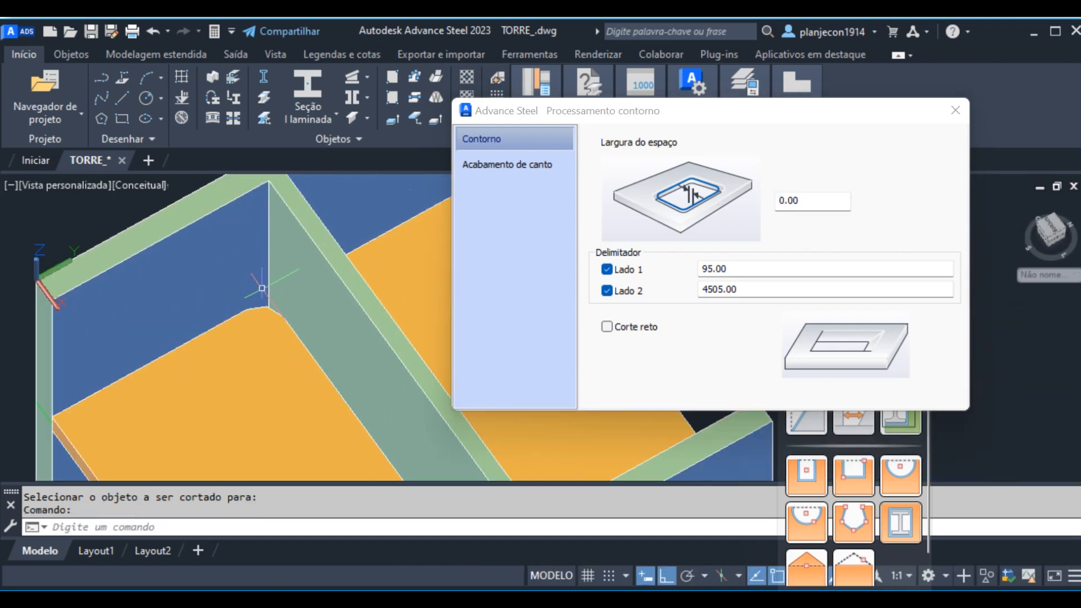
pyautogui.scroll(4, 262, 288)
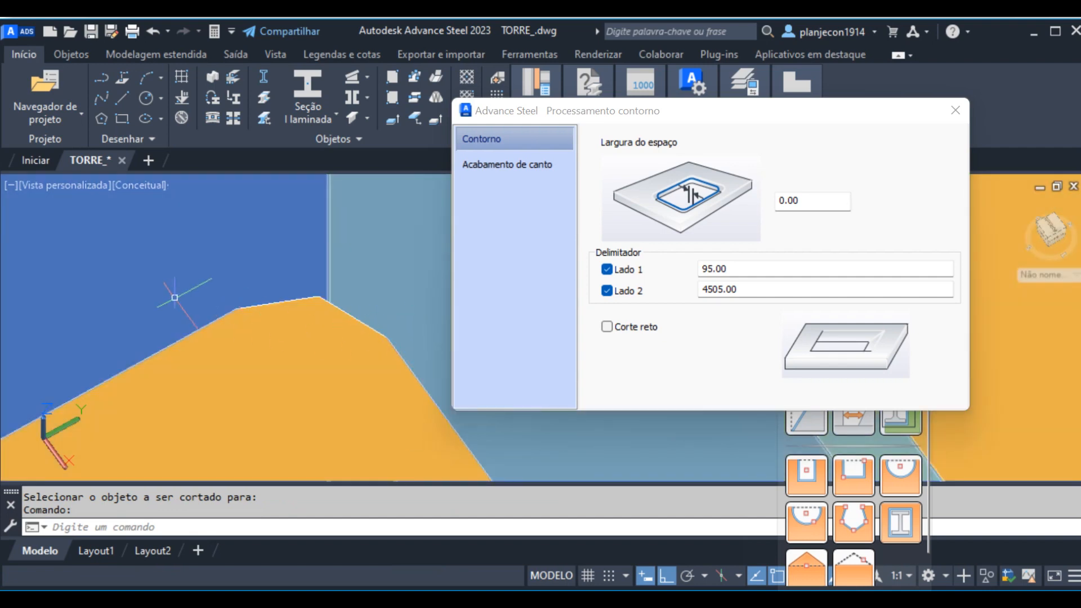
pyautogui.scroll(-2, 175, 297)
pyautogui.keyDown('shift'); pyautogui.moveTo(281, 326); pyautogui.dragTo(309, 315, button='middle'); pyautogui.keyUp('shift')
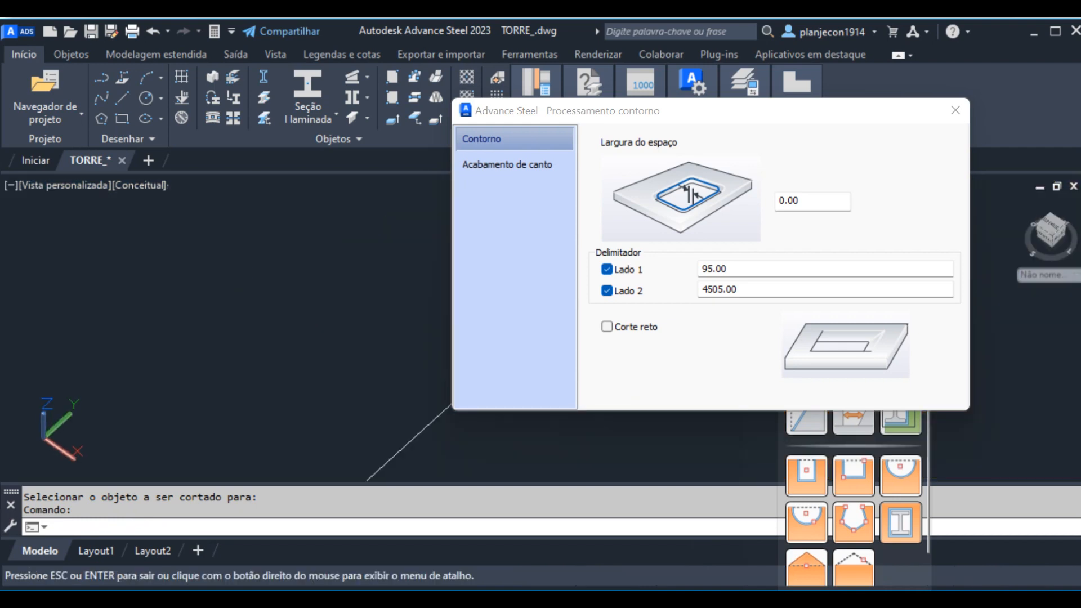
pyautogui.scroll(-15, 258, 323)
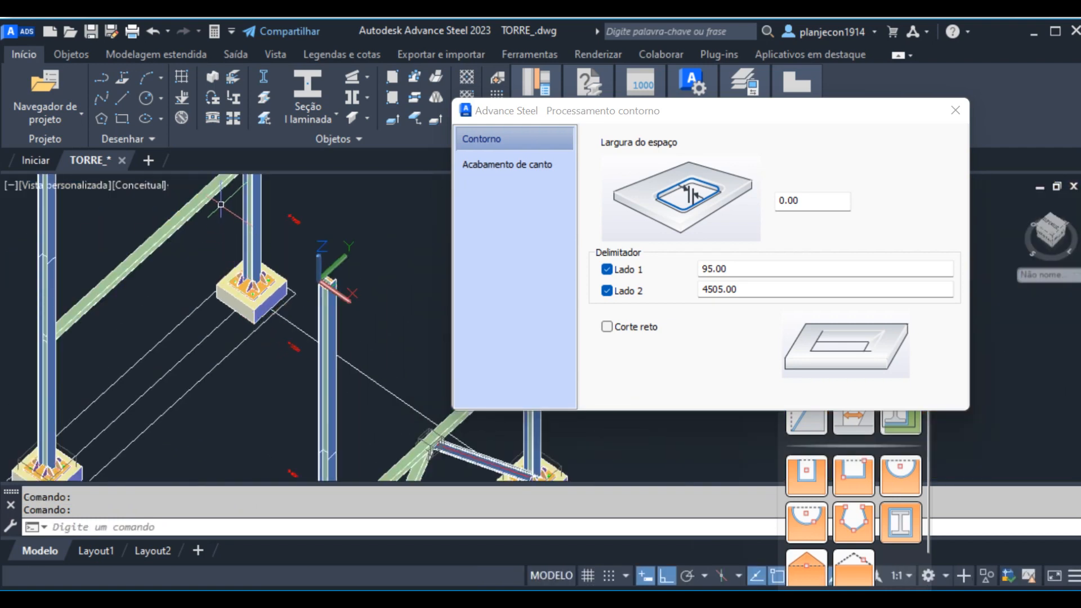
pyautogui.scroll(-3, 221, 205)
pyautogui.scroll(10, 265, 212)
pyautogui.scroll(10, 265, 211)
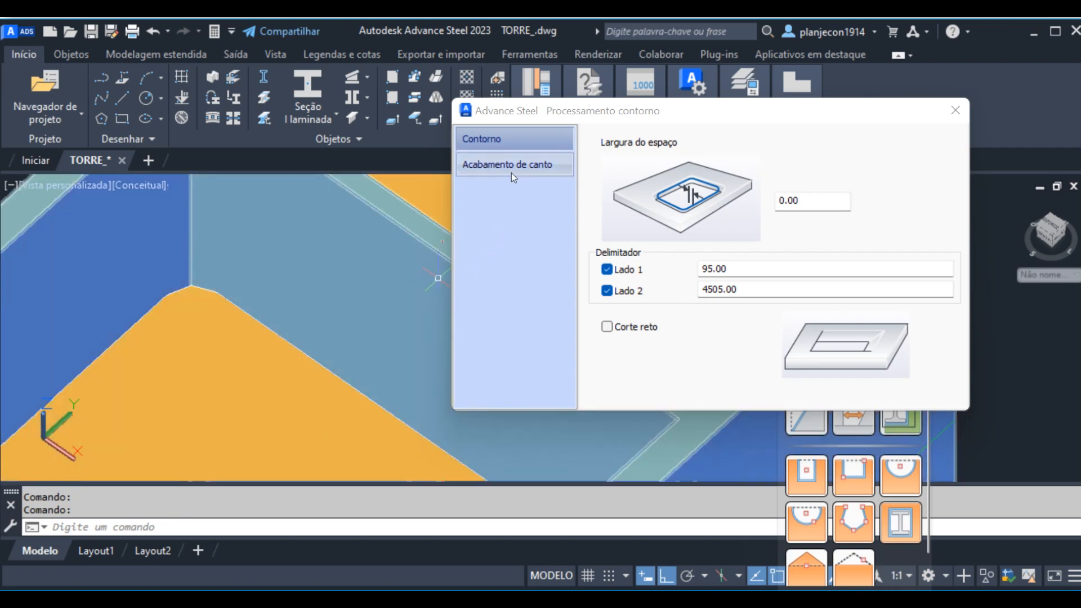
# - Set the contour notch's corner finish to 15 for corners 3 and 4 and make both chamfers
pyautogui.click(509, 168)
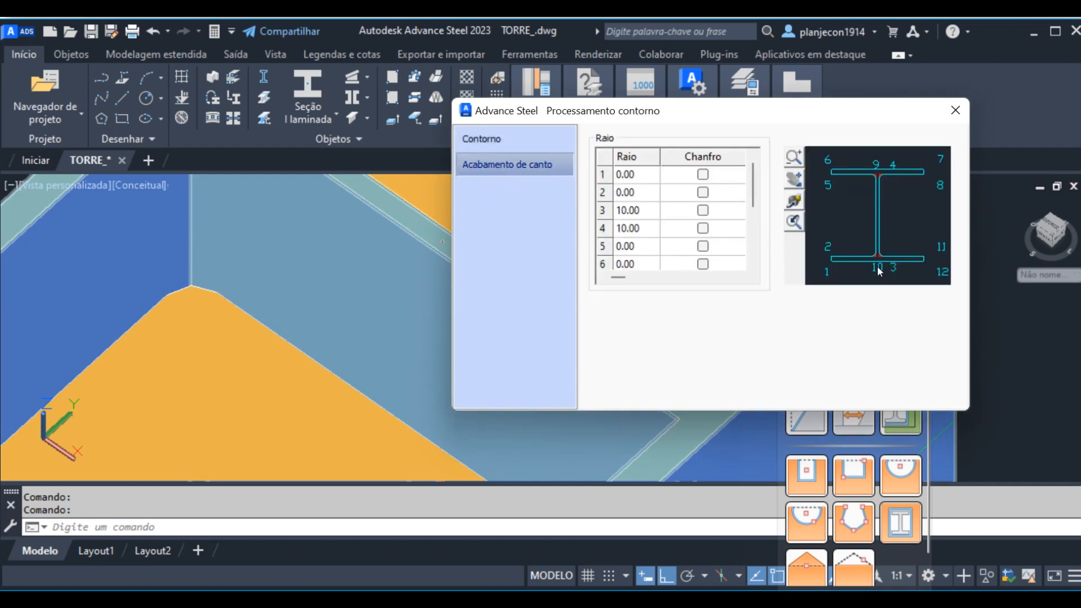
pyautogui.click(633, 211)
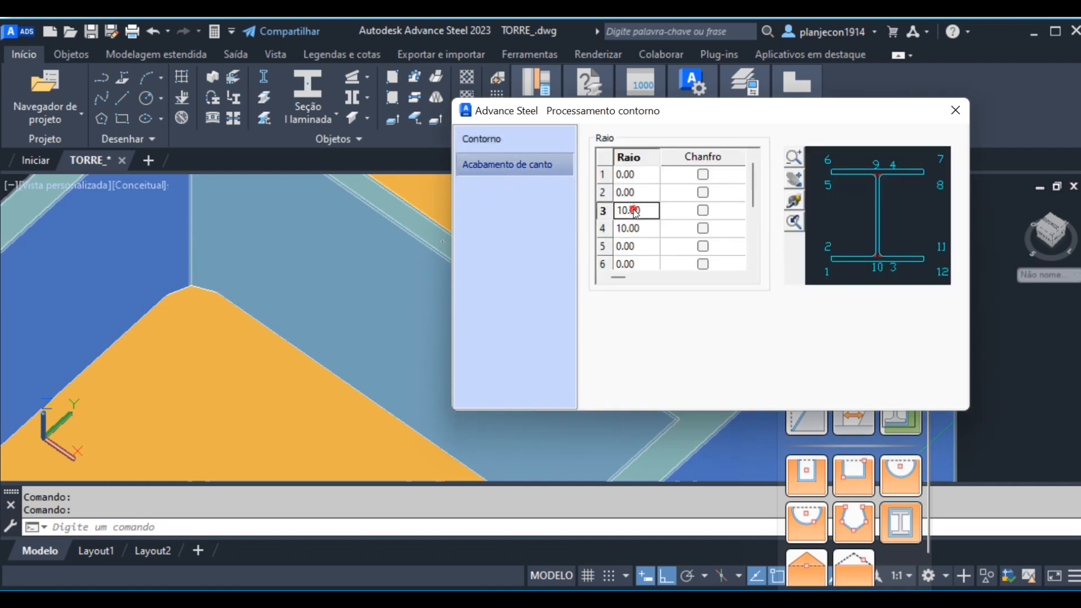
pyautogui.write('15')
pyautogui.click(639, 229)
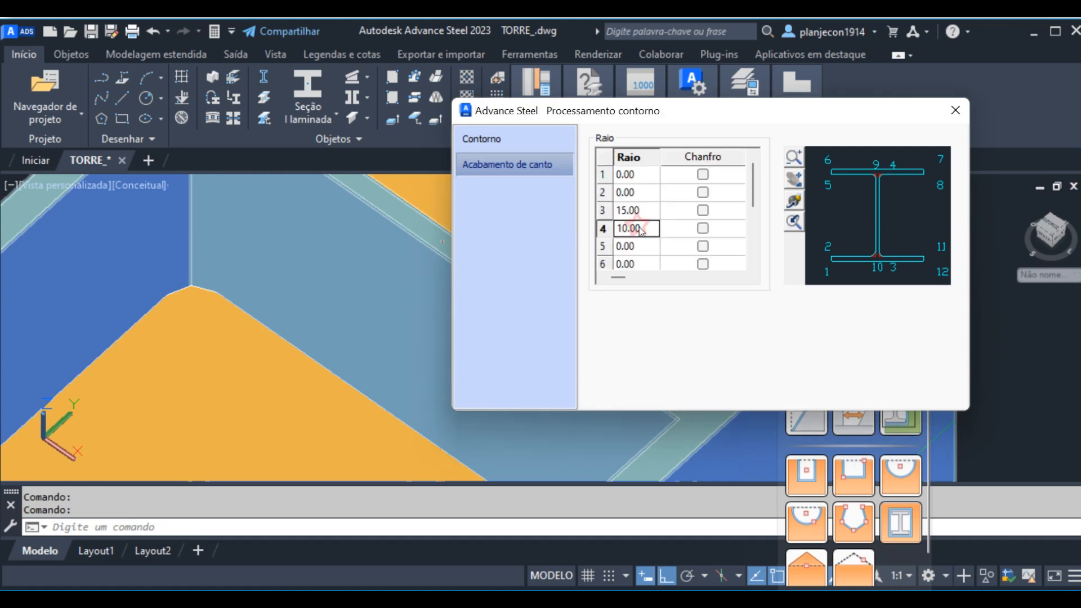
pyautogui.write('15')
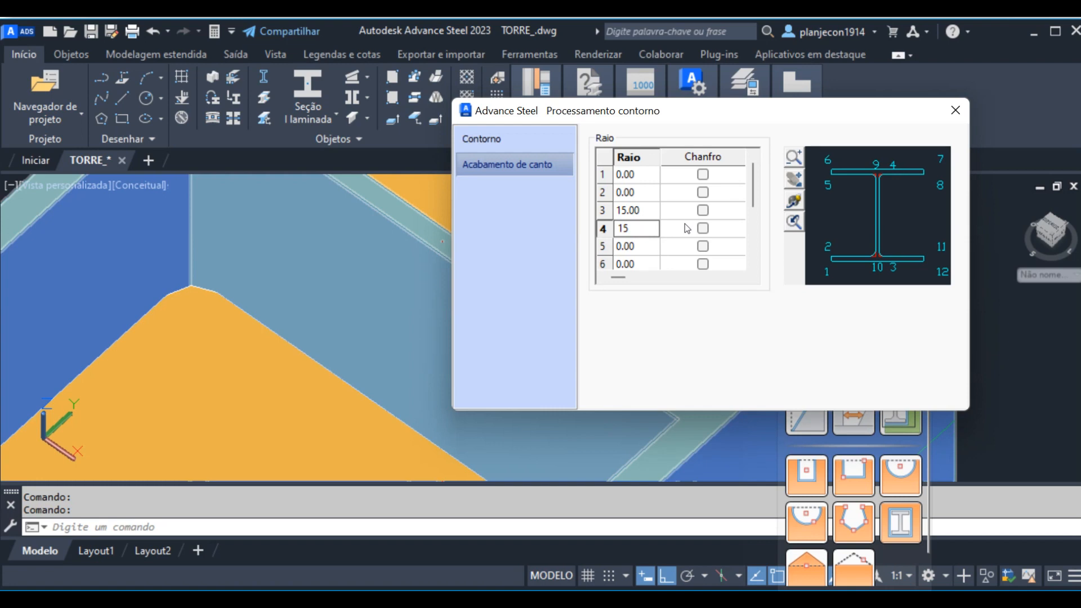
pyautogui.click(704, 210)
pyautogui.click(702, 228)
pyautogui.click(703, 210)
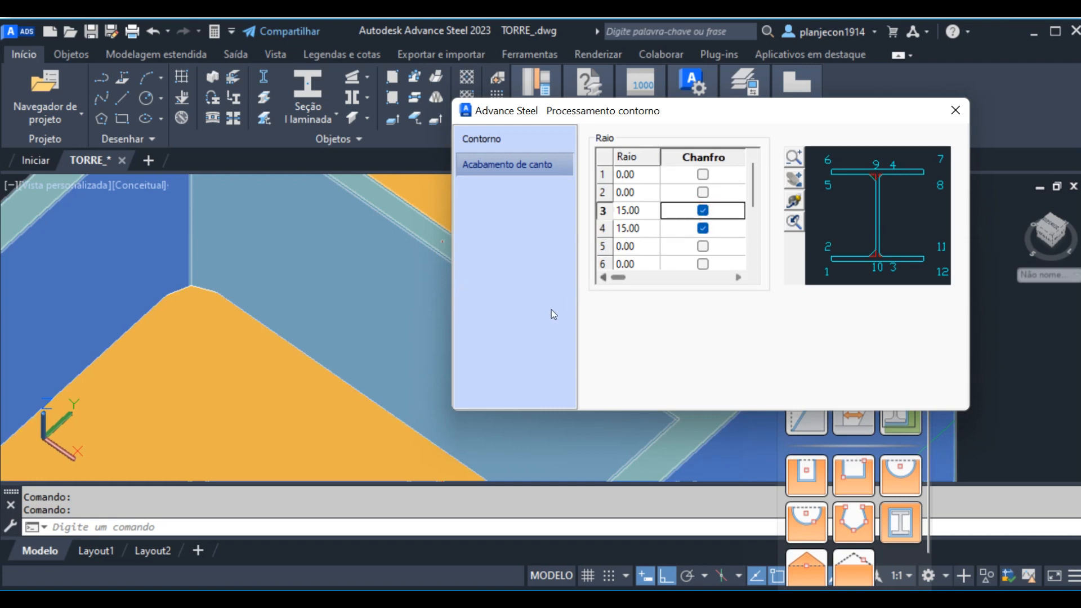
# - Examine the chamfered plate corners on both sides of the column web
pyautogui.scroll(-4, 338, 308)
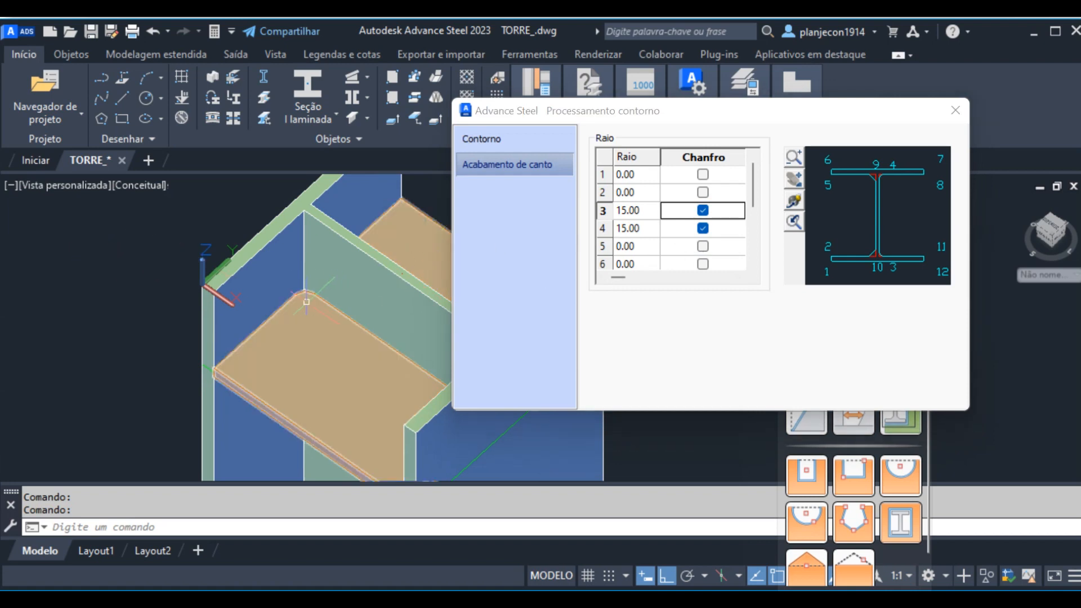
pyautogui.scroll(4, 386, 248)
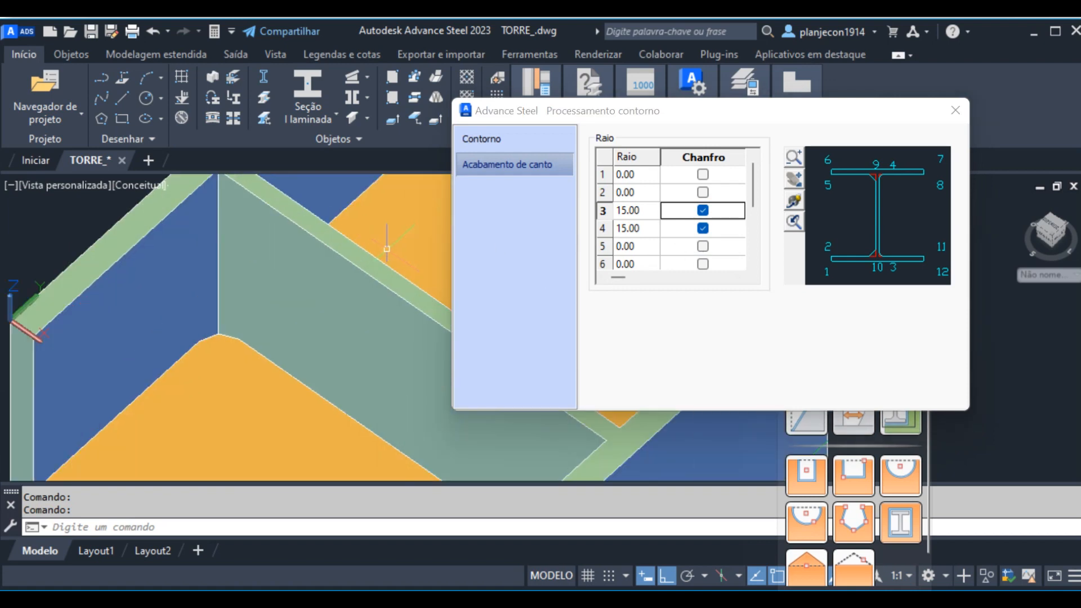
pyautogui.scroll(-3, 311, 281)
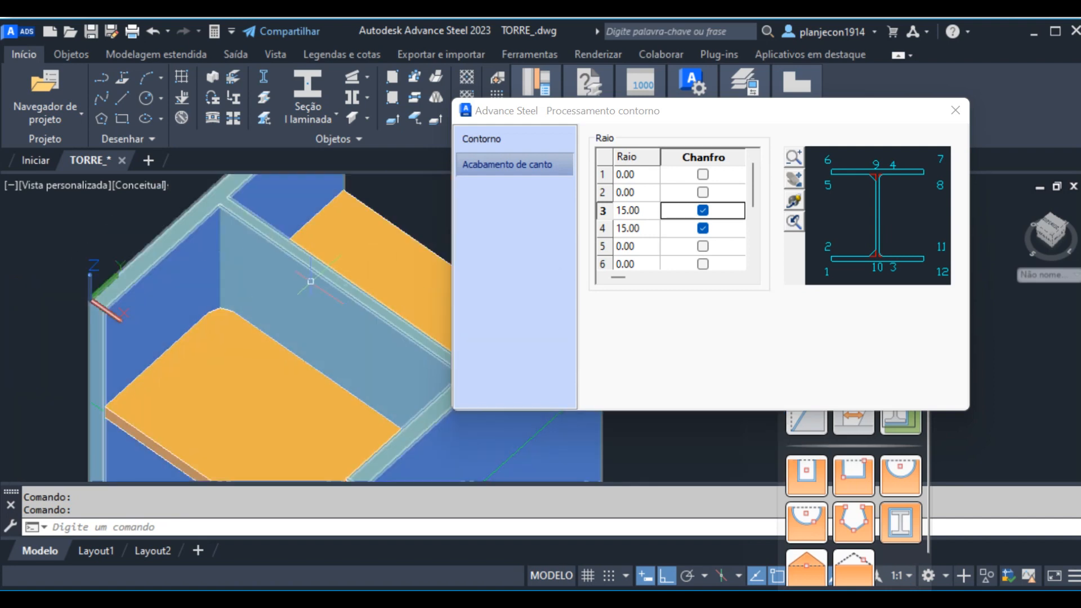
pyautogui.keyDown('shift'); pyautogui.moveTo(311, 281); pyautogui.dragTo(285, 262, button='middle'); pyautogui.keyUp('shift')
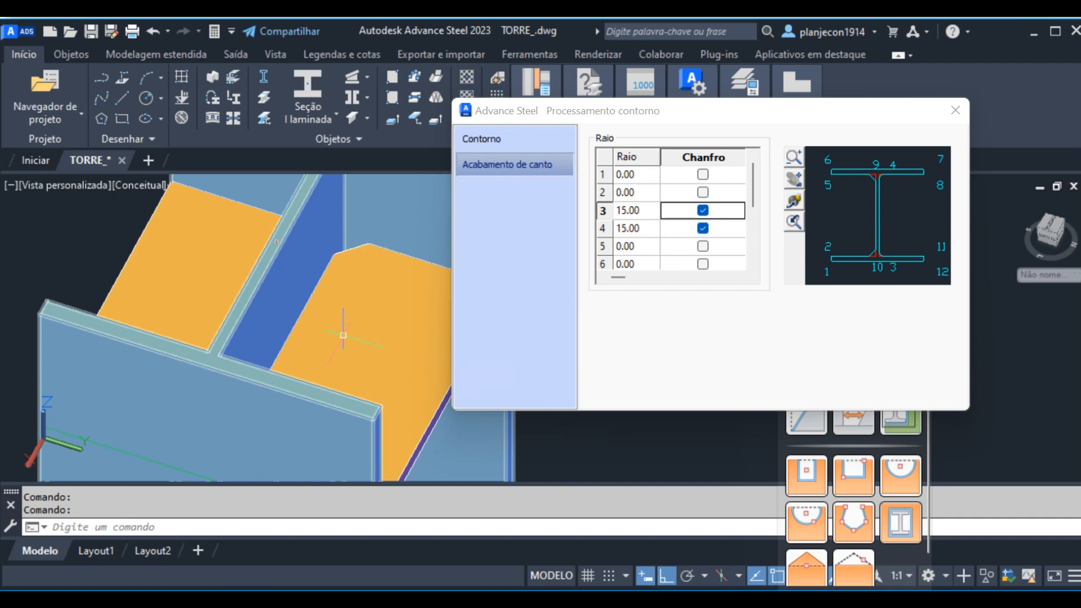
pyautogui.keyDown('shift'); pyautogui.moveTo(353, 297); pyautogui.dragTo(338, 339, button='middle'); pyautogui.keyUp('shift')
pyautogui.scroll(-2, 306, 336)
pyautogui.scroll(5, 244, 227)
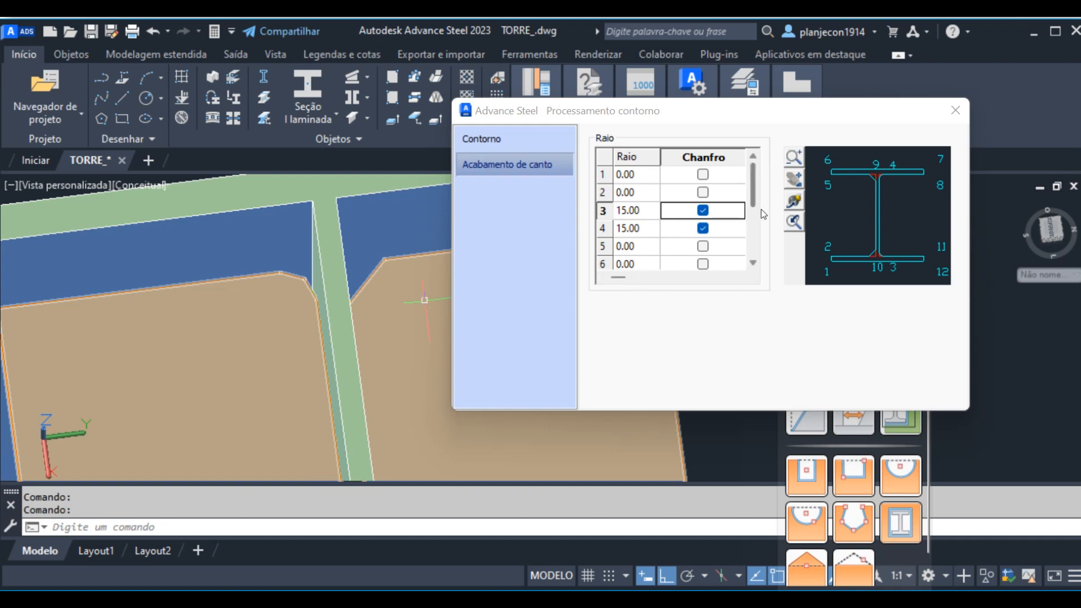
# - Set the contour notch's corner finish radius to 15 for corners 9 and 10
pyautogui.scroll(-3, 752, 215)
pyautogui.scroll(-3, 752, 215)
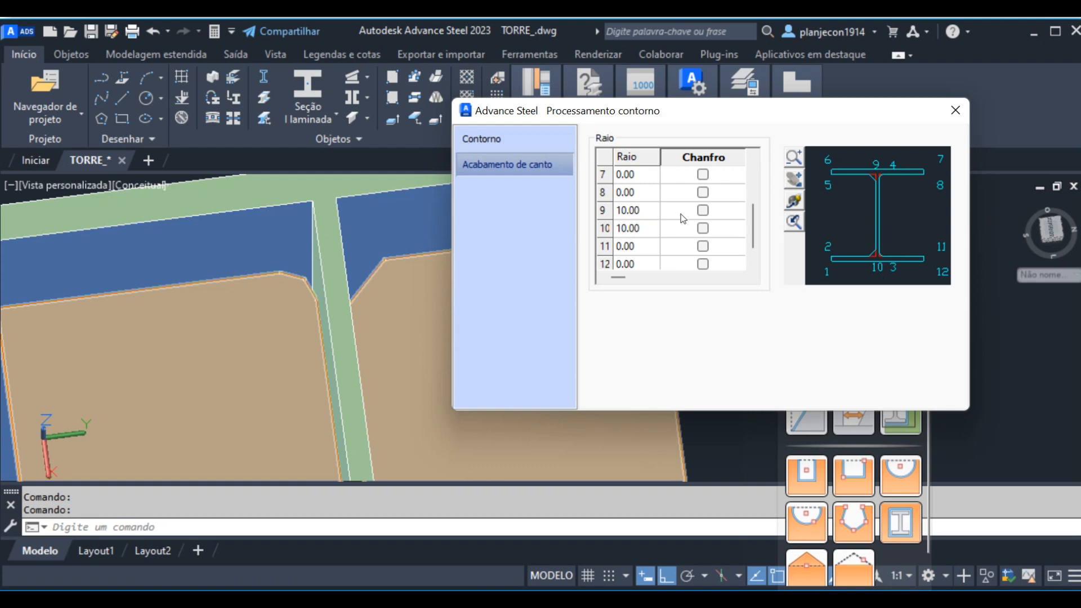
pyautogui.click(638, 216)
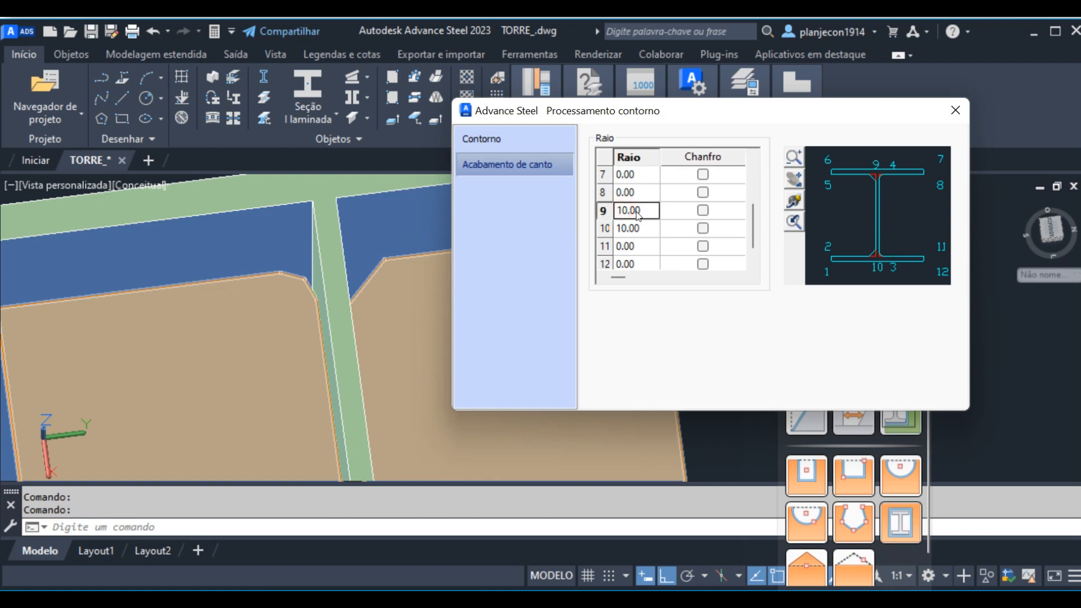
pyautogui.doubleClick(630, 217)
pyautogui.write('15')
pyautogui.click(635, 235)
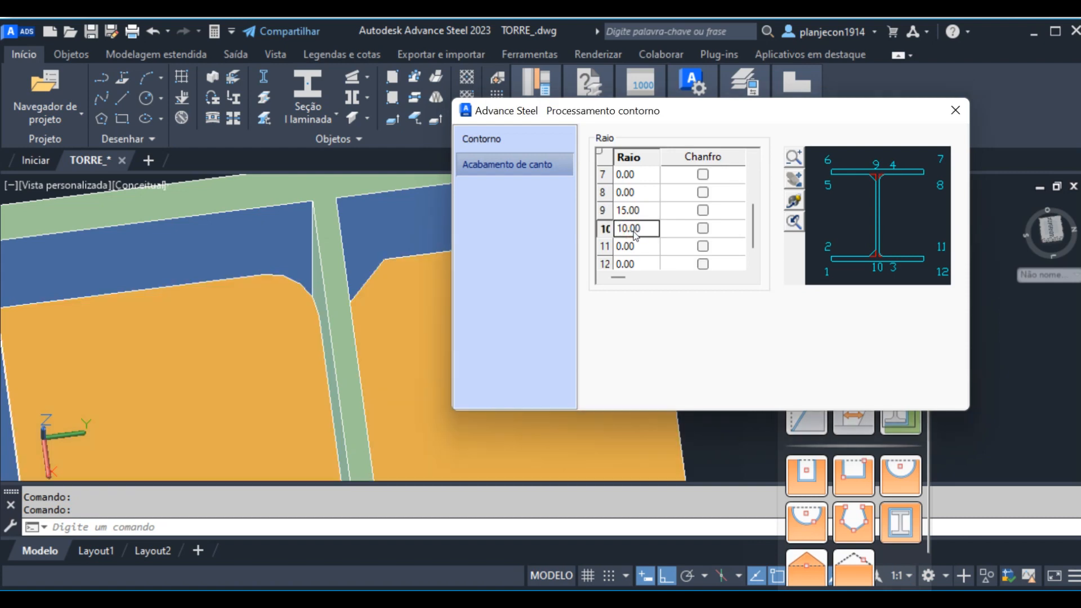
pyautogui.click(631, 231)
pyautogui.moveTo(650, 228); pyautogui.dragTo(613, 237)
pyautogui.write('1')
# - Turn the finish of corners 9 and 10 into chamfers and close the contour processing settings
pyautogui.click(701, 230)
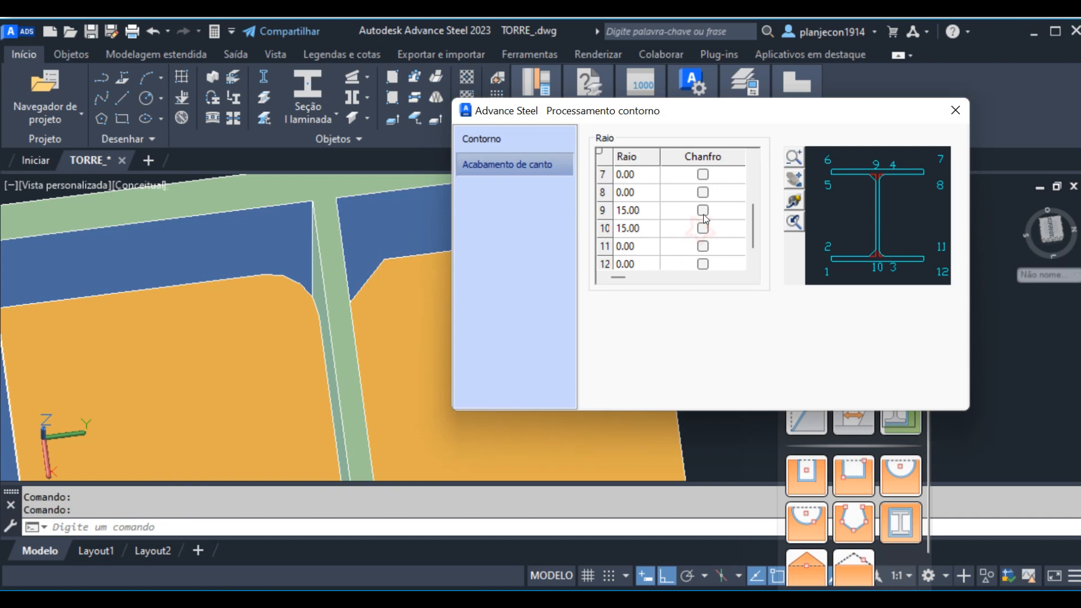
pyautogui.click(705, 210)
pyautogui.click(703, 230)
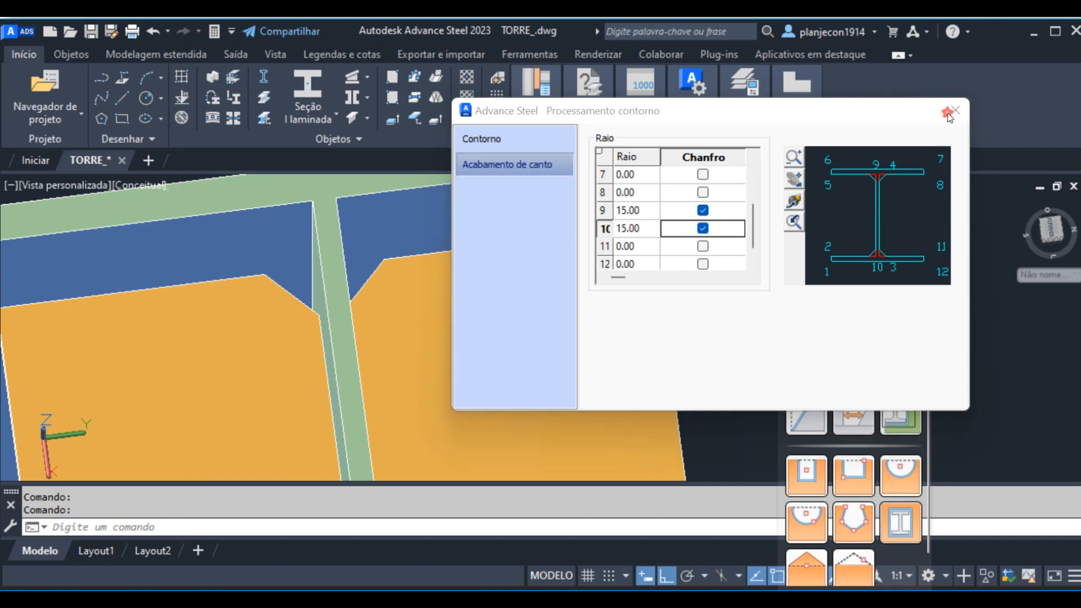
pyautogui.click(950, 115)
# - Switch the visual style to 2D wireframe to expose the notch contour at the column top
pyautogui.scroll(-6, 335, 293)
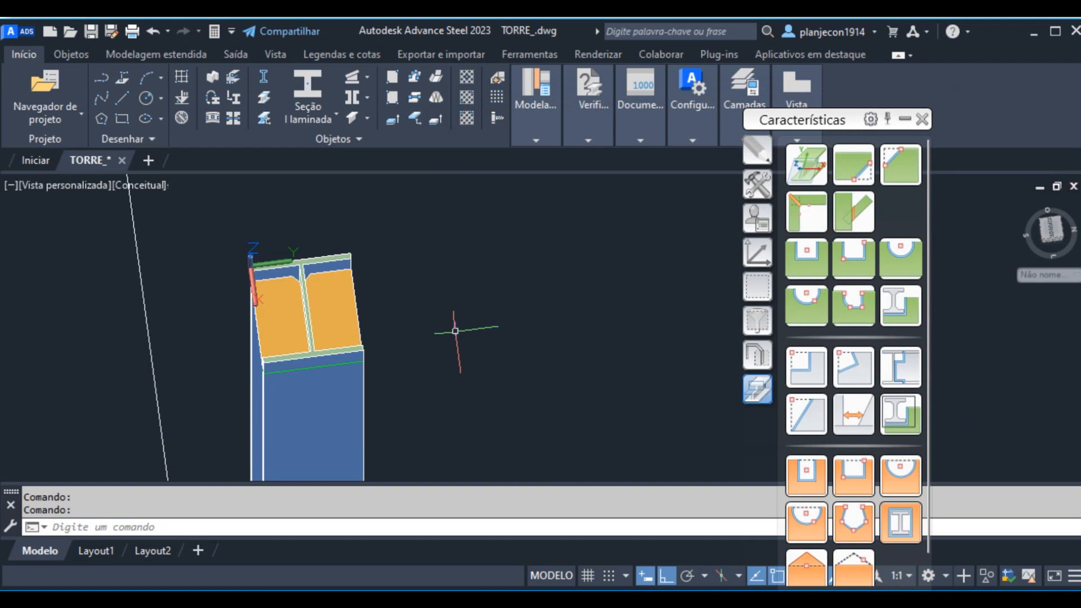
pyautogui.keyDown('shift'); pyautogui.moveTo(340, 319); pyautogui.dragTo(247, 327); pyautogui.keyUp('shift')
pyautogui.scroll(4, 294, 287)
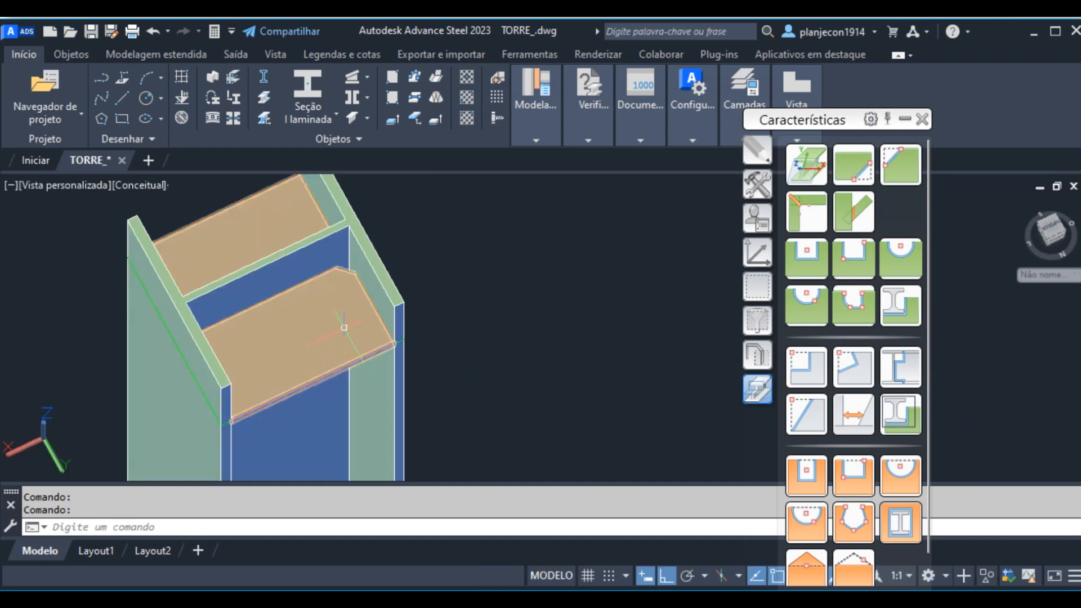
pyautogui.scroll(-3, 366, 322)
pyautogui.keyDown('shift'); pyautogui.moveTo(328, 313); pyautogui.dragTo(347, 285, button='middle'); pyautogui.keyUp('shift')
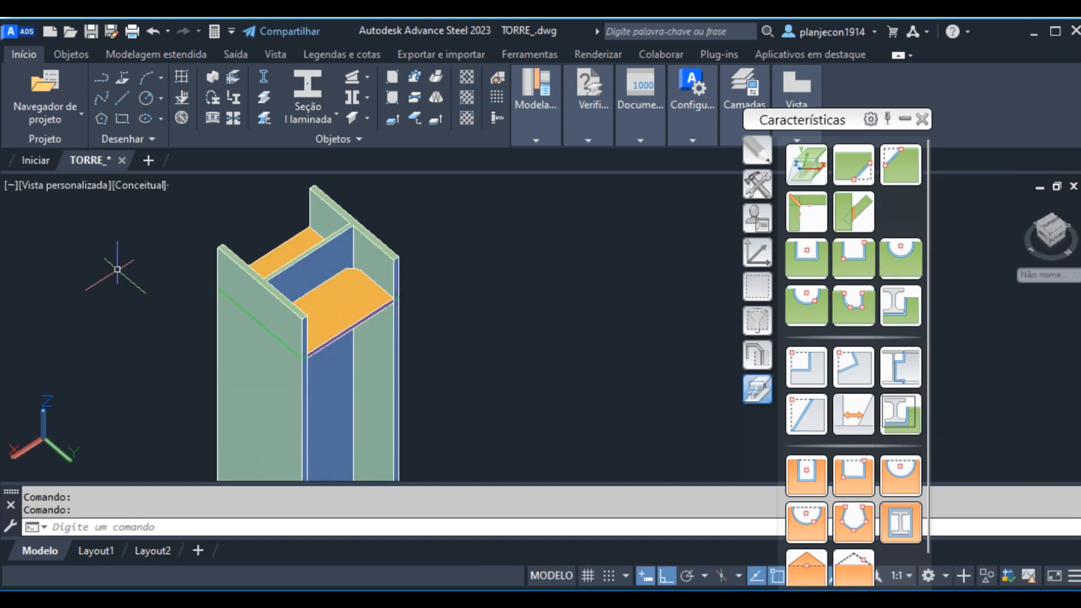
pyautogui.click(144, 184)
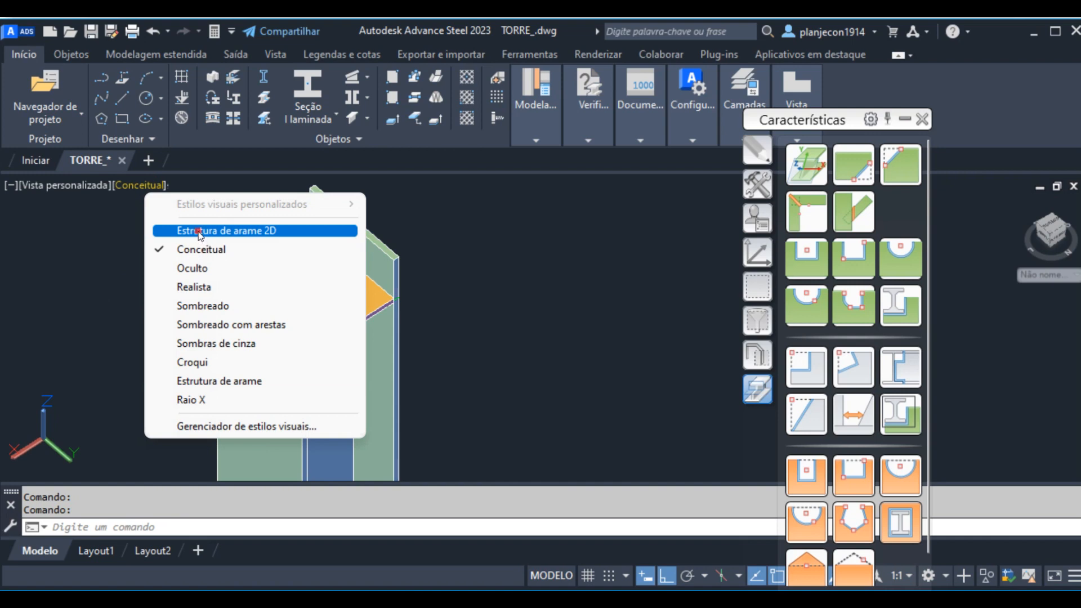
pyautogui.click(199, 233)
pyautogui.scroll(6, 362, 267)
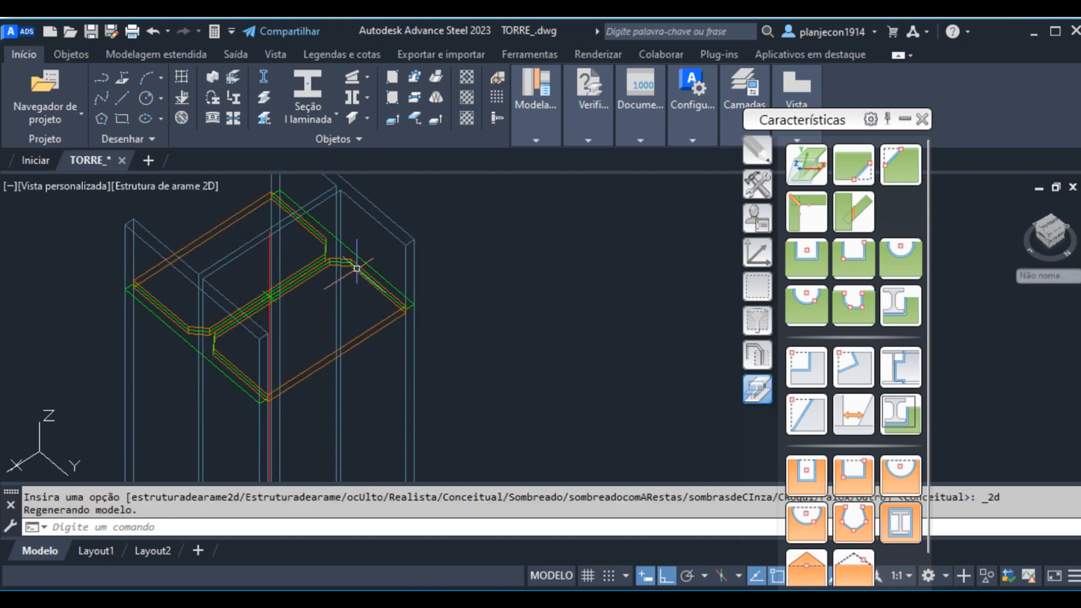
# - Hide the contour notch's processing object on the plate, leaving the plate and column displayed
pyautogui.click(360, 237)
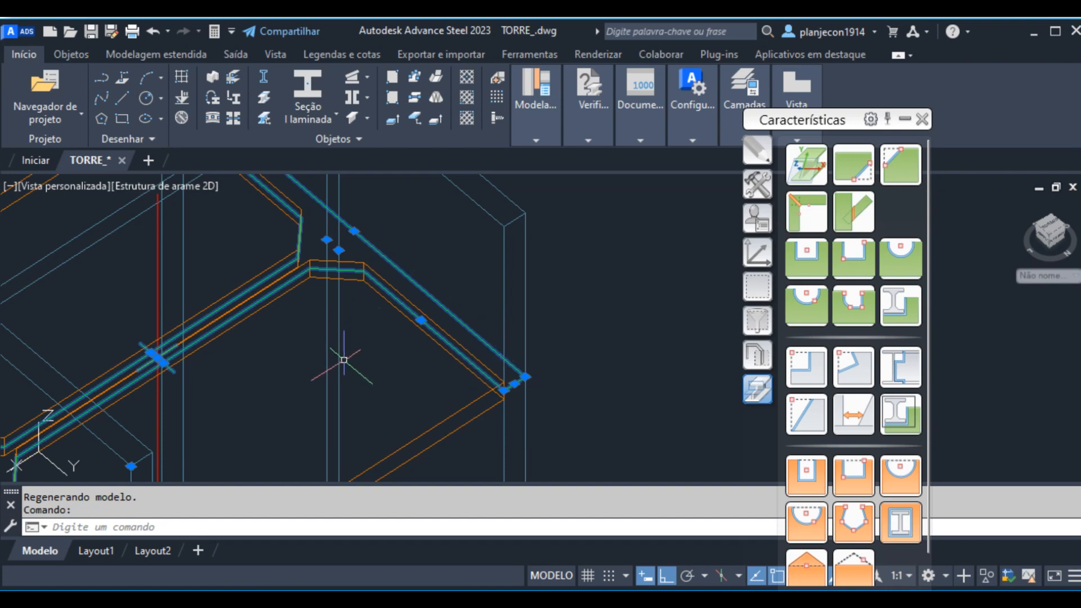
pyautogui.scroll(-2, 349, 357)
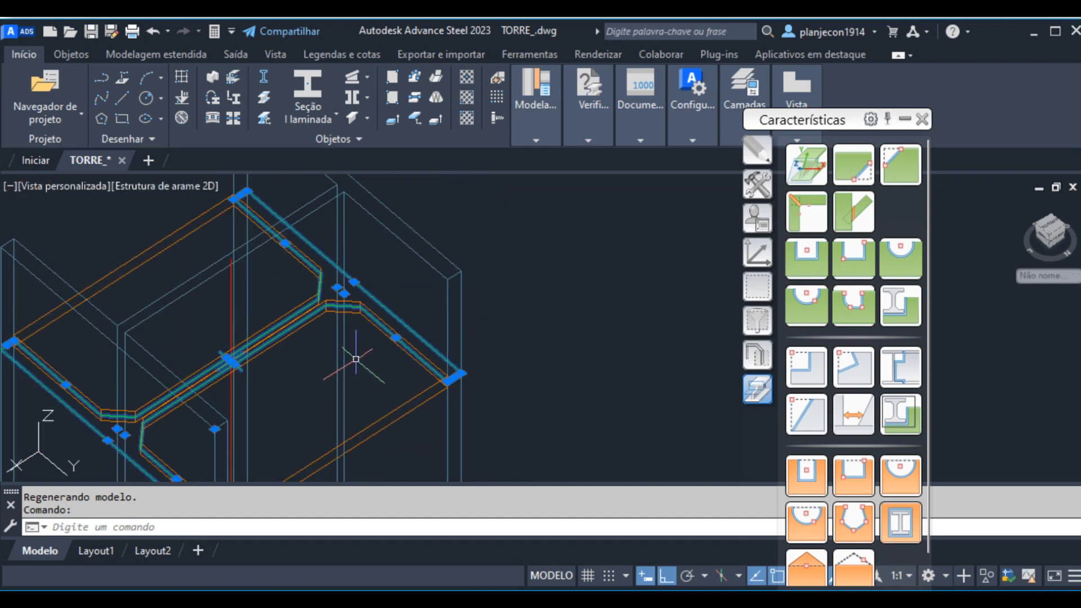
pyautogui.rightClick(379, 307)
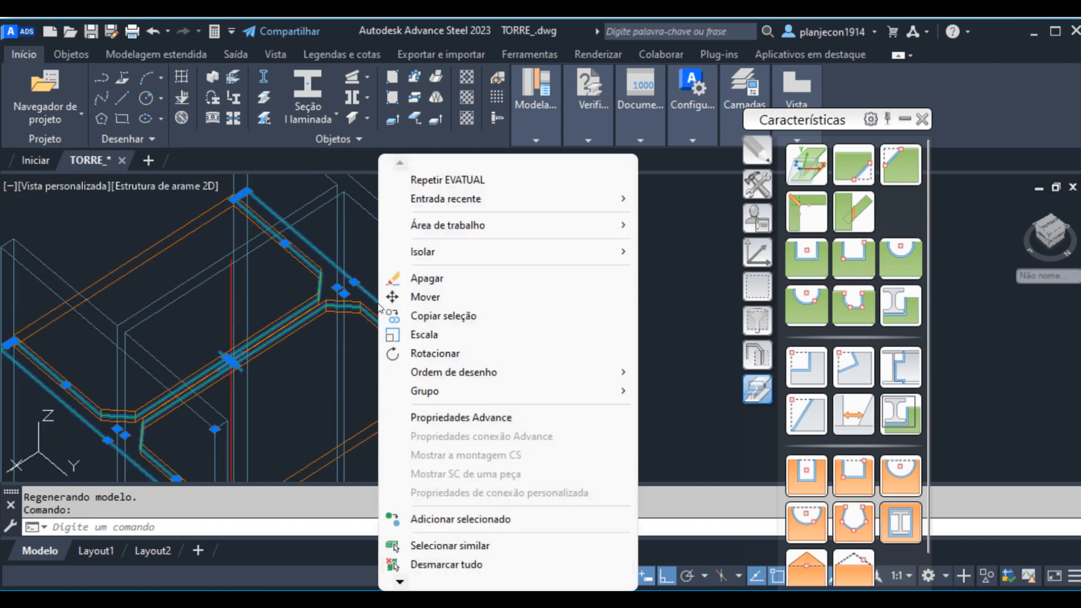
pyautogui.moveTo(430, 253)
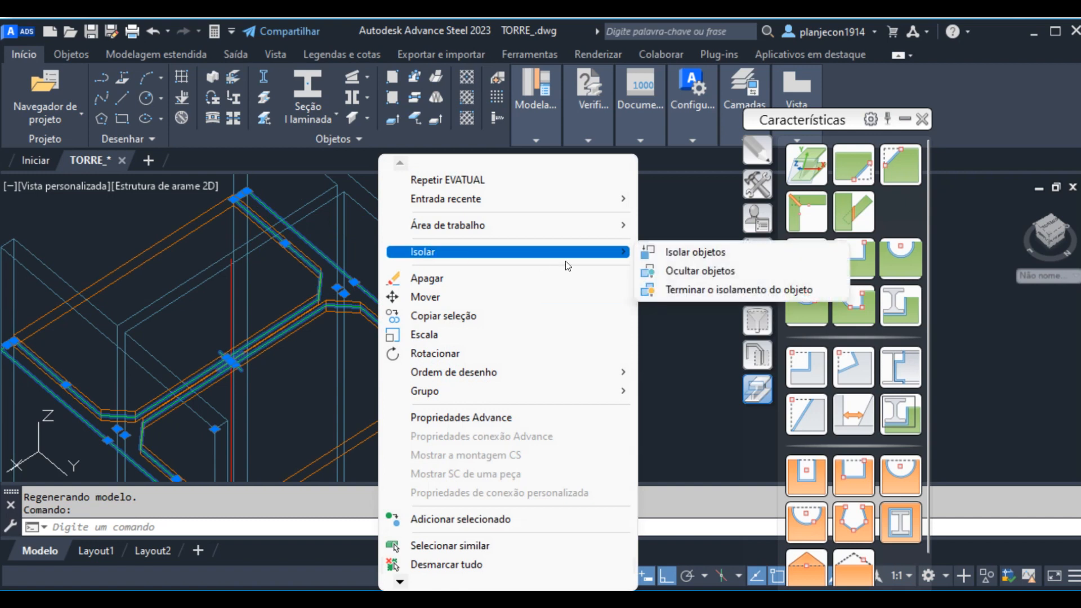
pyautogui.click(700, 271)
pyautogui.scroll(-5, 391, 282)
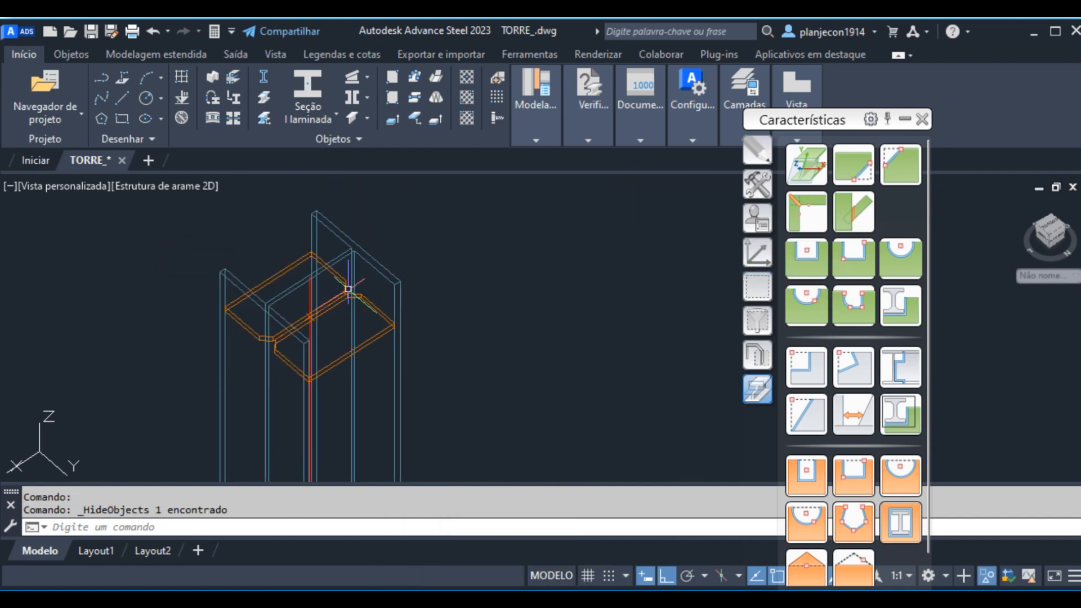
pyautogui.scroll(4, 419, 316)
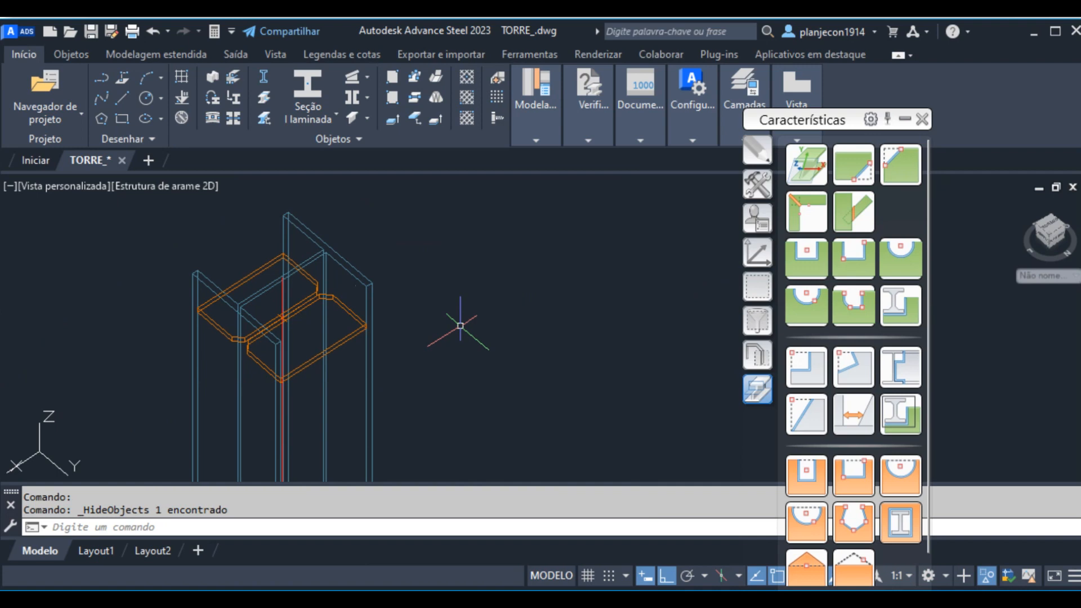
# - Set the model's visual style back to Conceptual
pyautogui.click(163, 186)
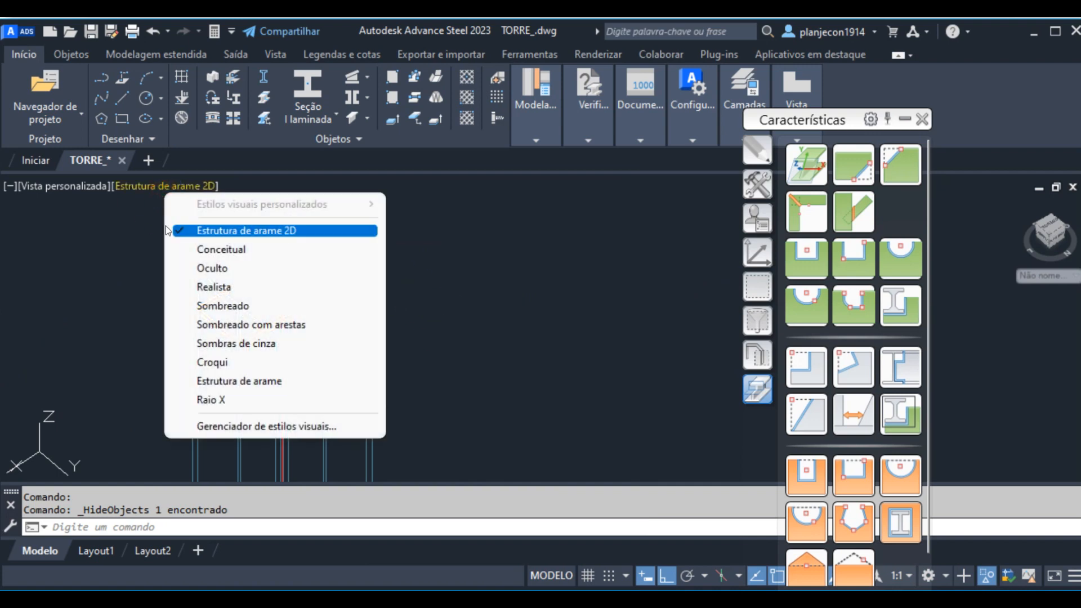
pyautogui.click(207, 256)
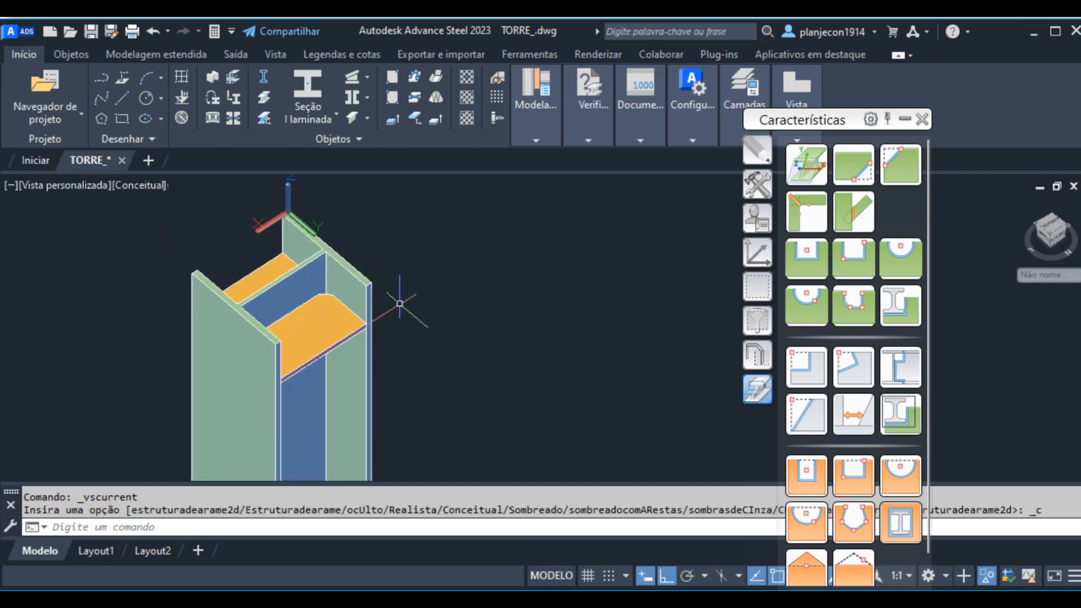
pyautogui.scroll(-8, 474, 266)
pyautogui.scroll(3, 472, 250)
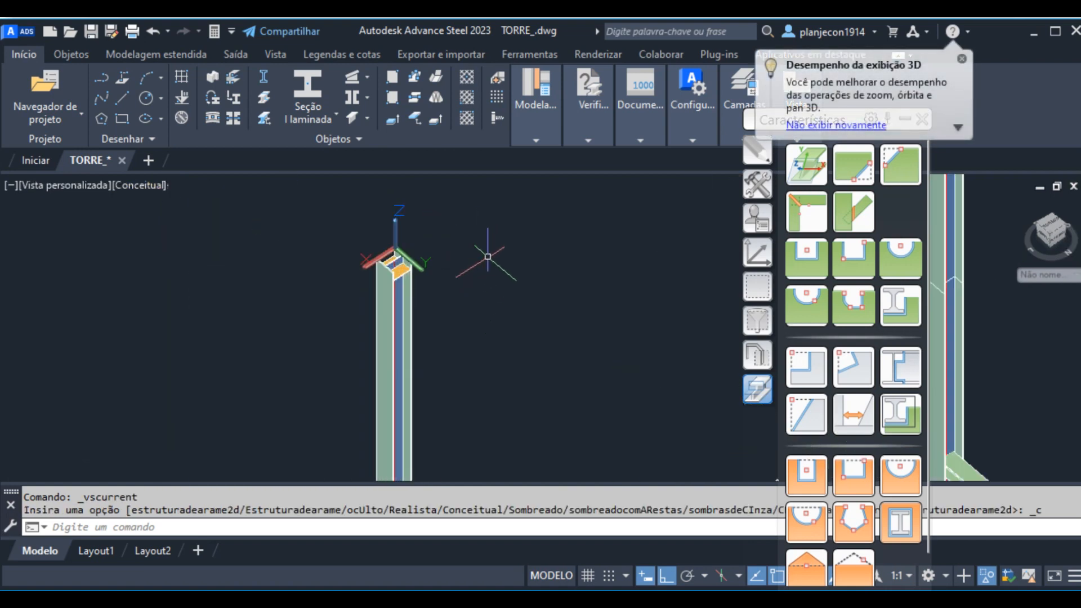
# - Reset the UCS to World and set the view to SE isometric
pyautogui.click(762, 264)
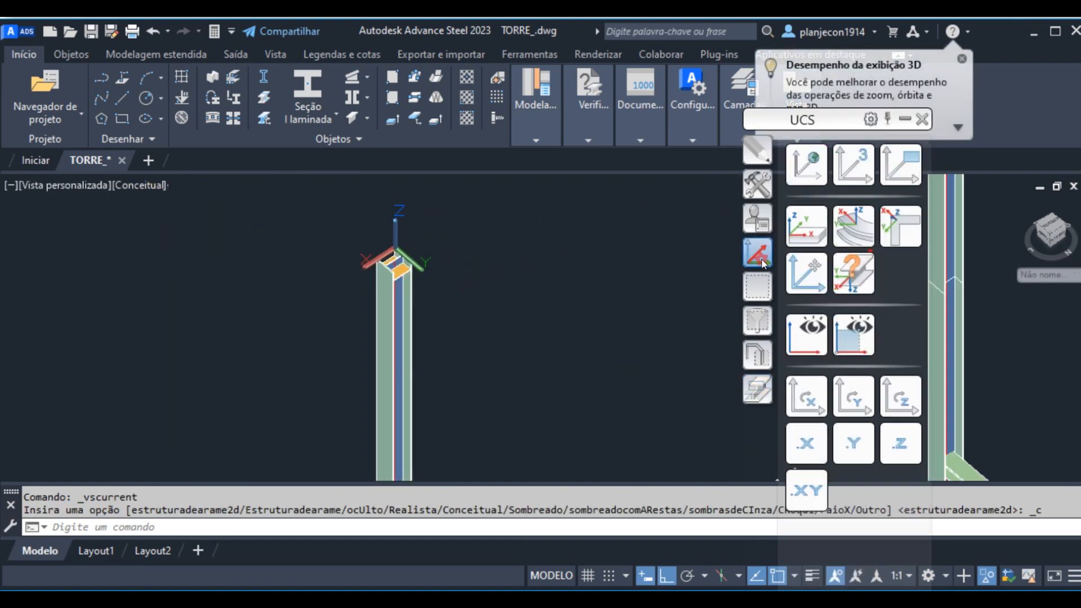
pyautogui.click(803, 169)
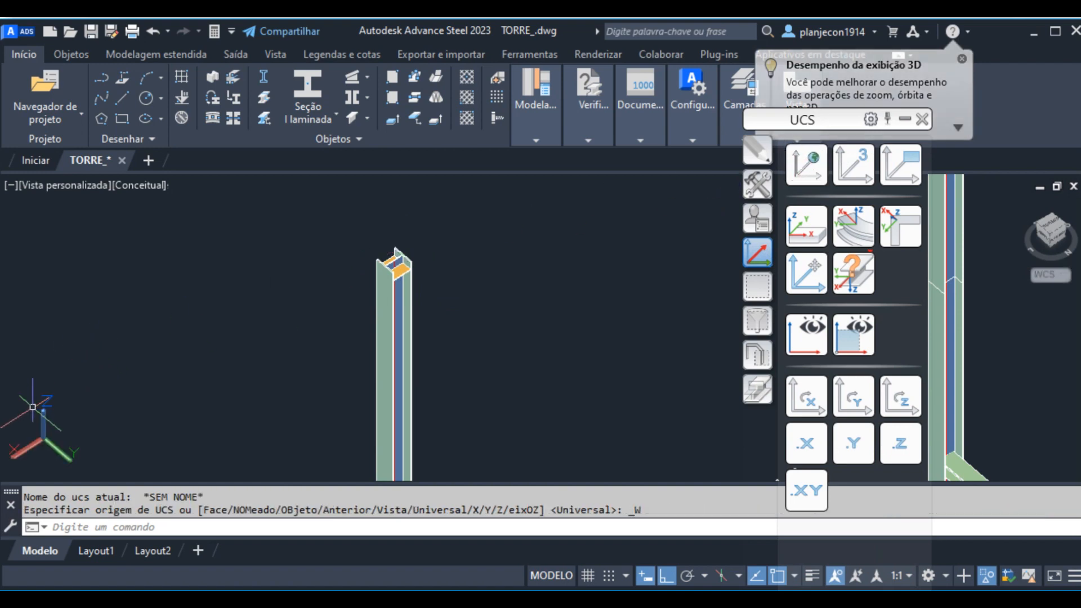
pyautogui.click(62, 186)
pyautogui.click(167, 366)
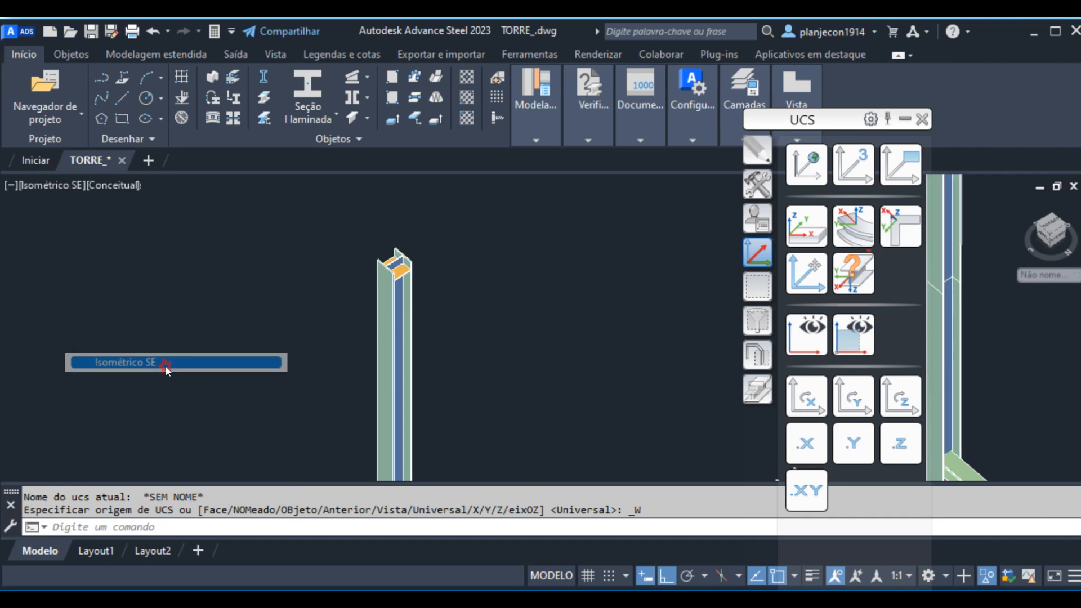
# - Examine the finished plate inside the column and its place among the other tower columns
pyautogui.scroll(8, 676, 261)
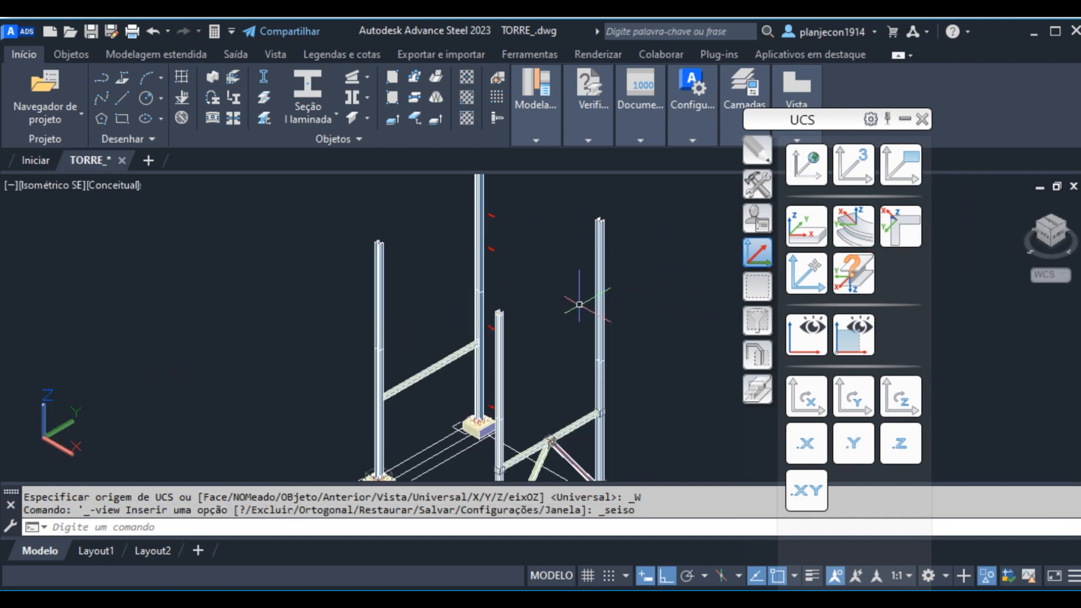
pyautogui.scroll(5, 410, 325)
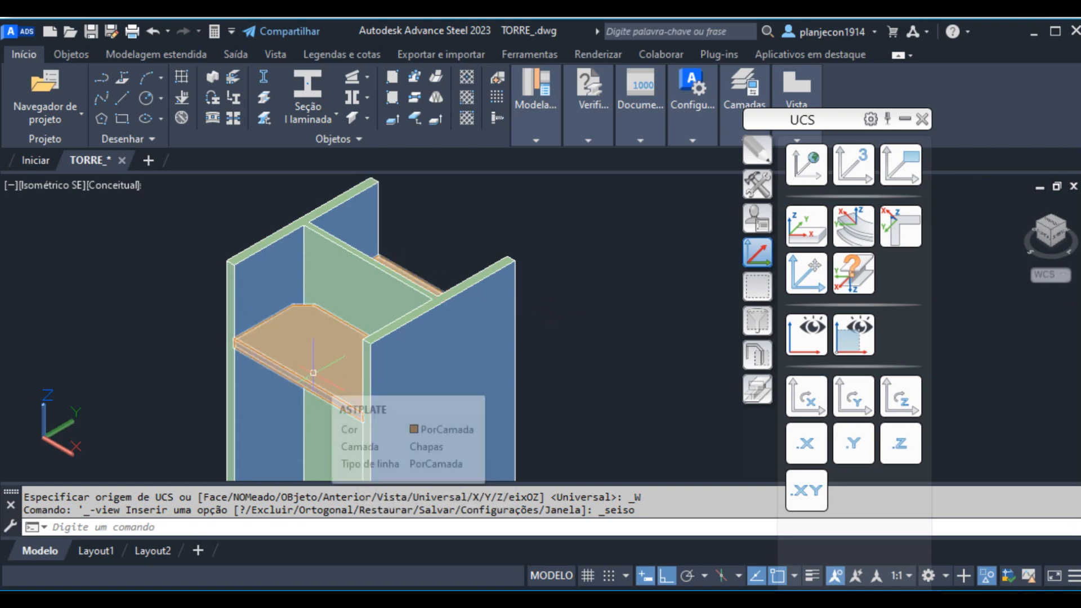
pyautogui.scroll(-3, 331, 335)
pyautogui.scroll(-5, 382, 327)
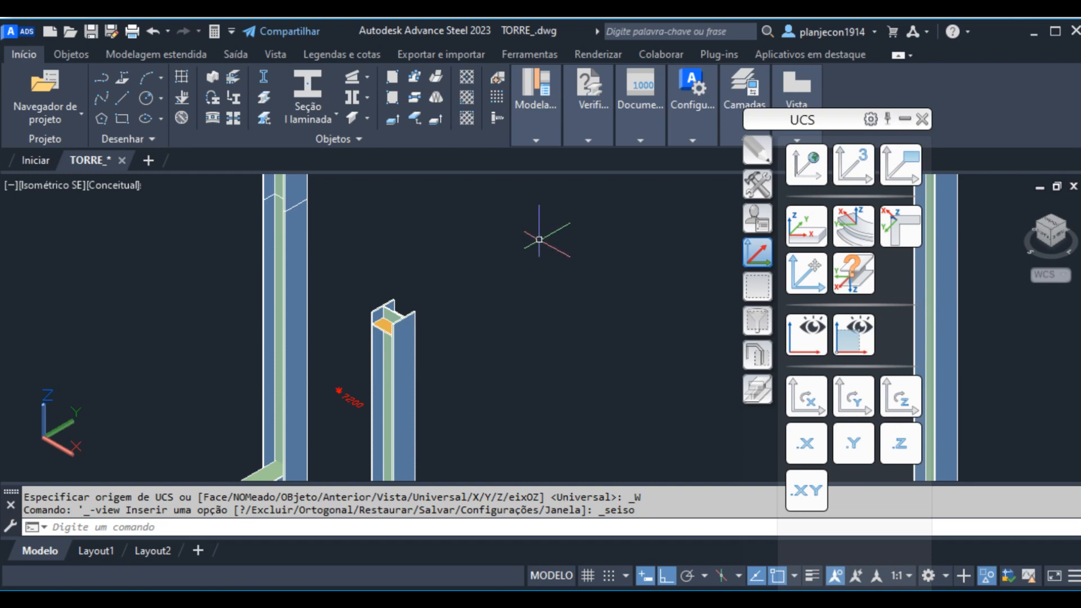
pyautogui.scroll(-3, 480, 280)
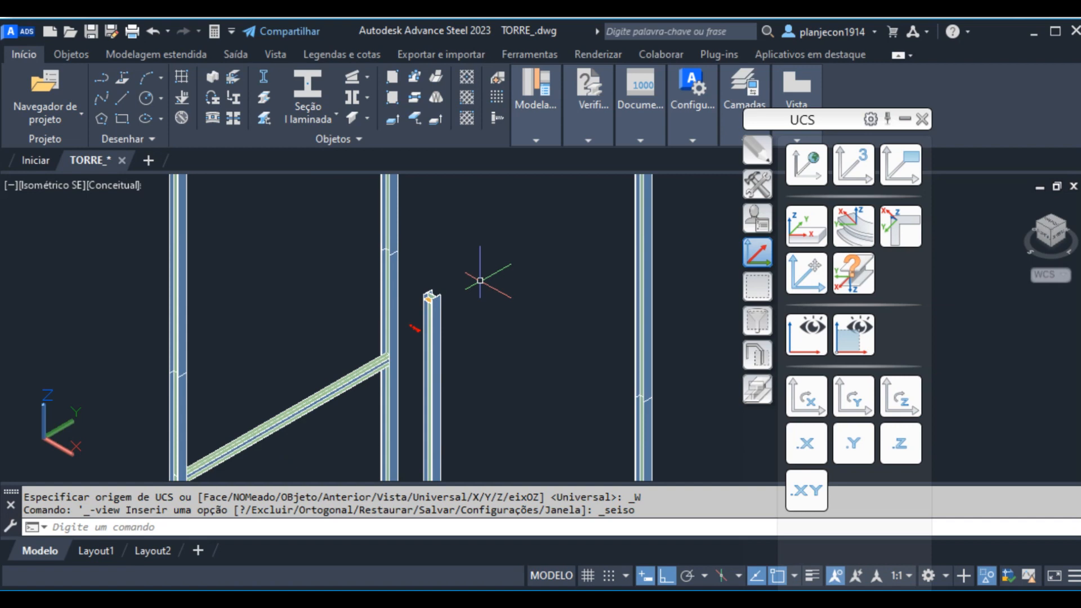